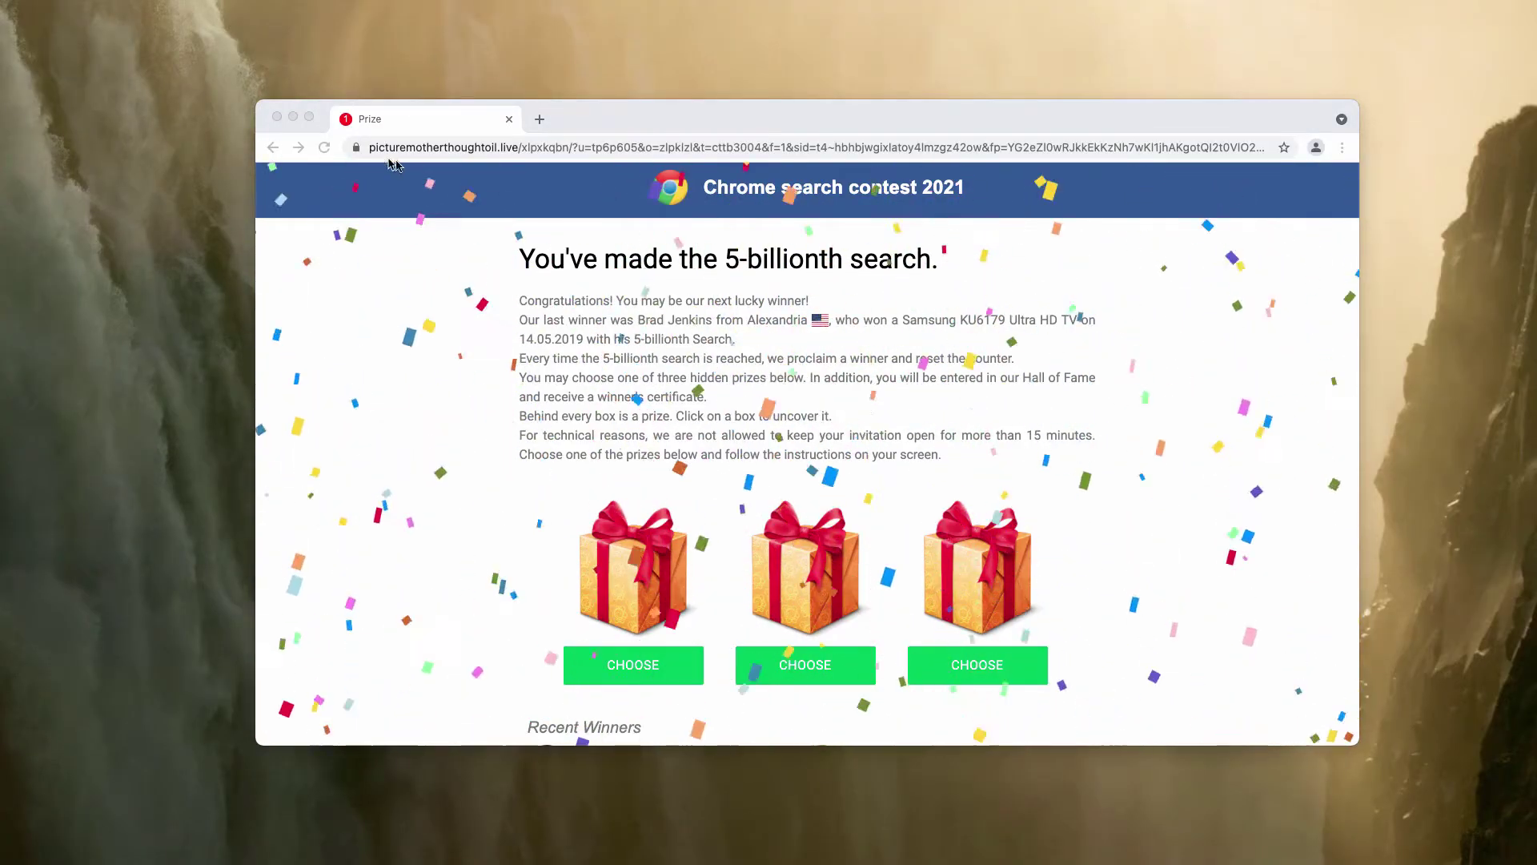
Pick the first gift box to reveal the $1000 Amazon Gift Card offer, and try to dismiss it.
click(617, 185)
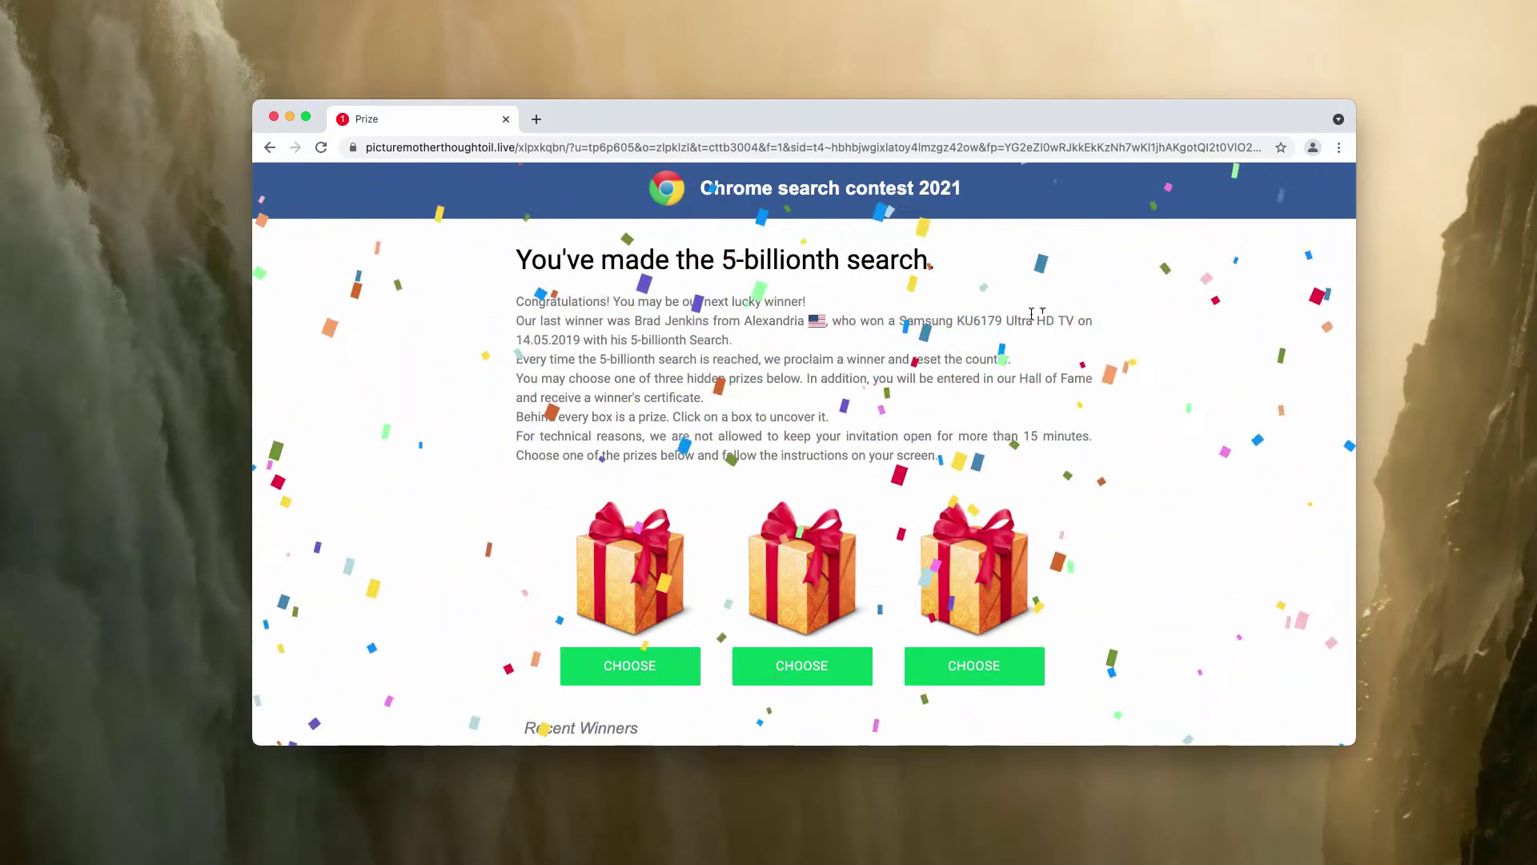
click(674, 665)
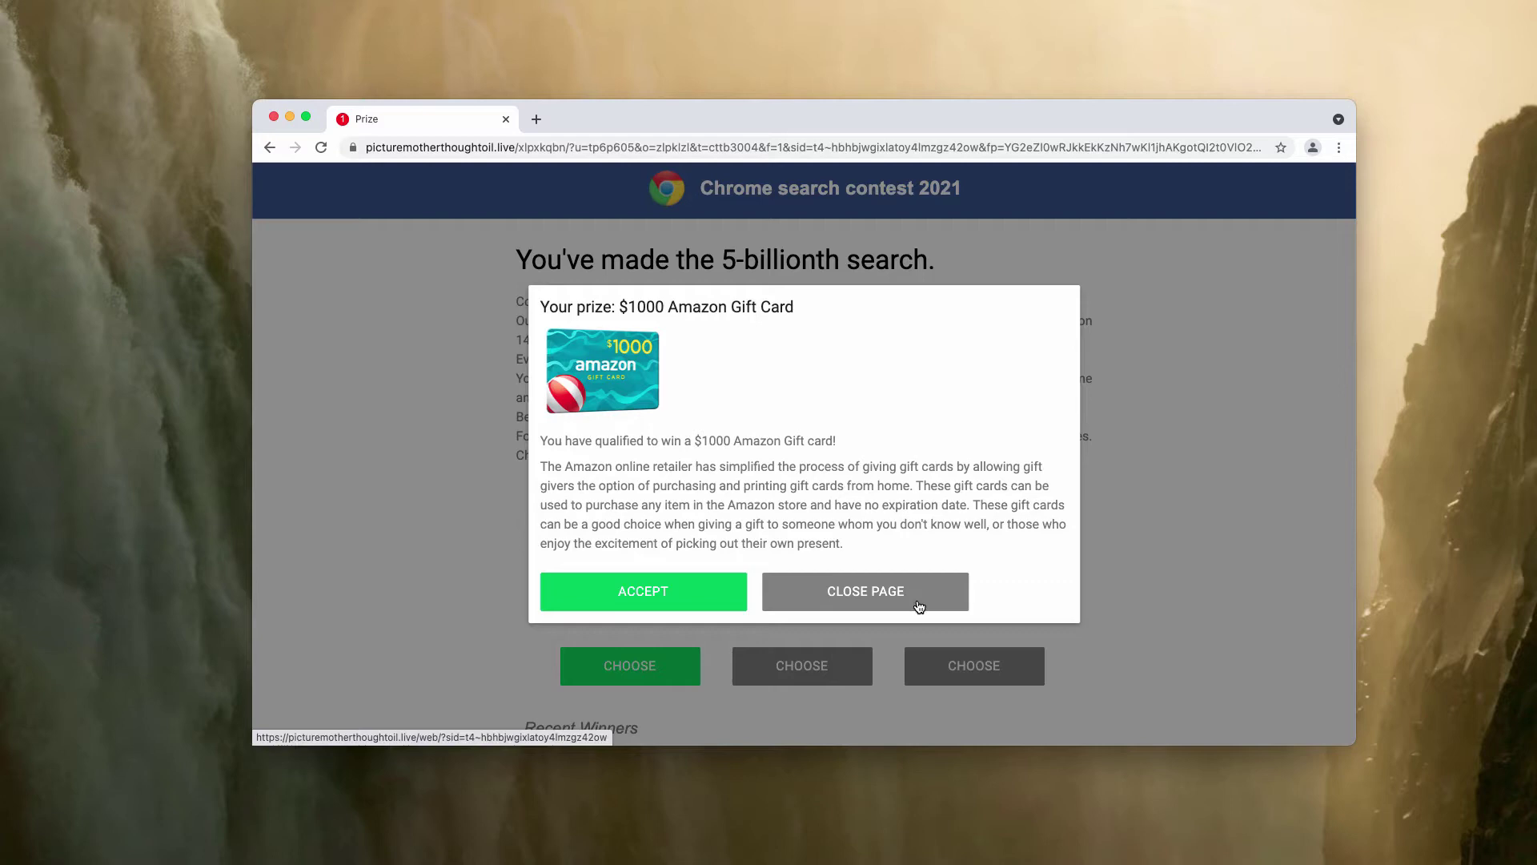
click(919, 602)
click(471, 120)
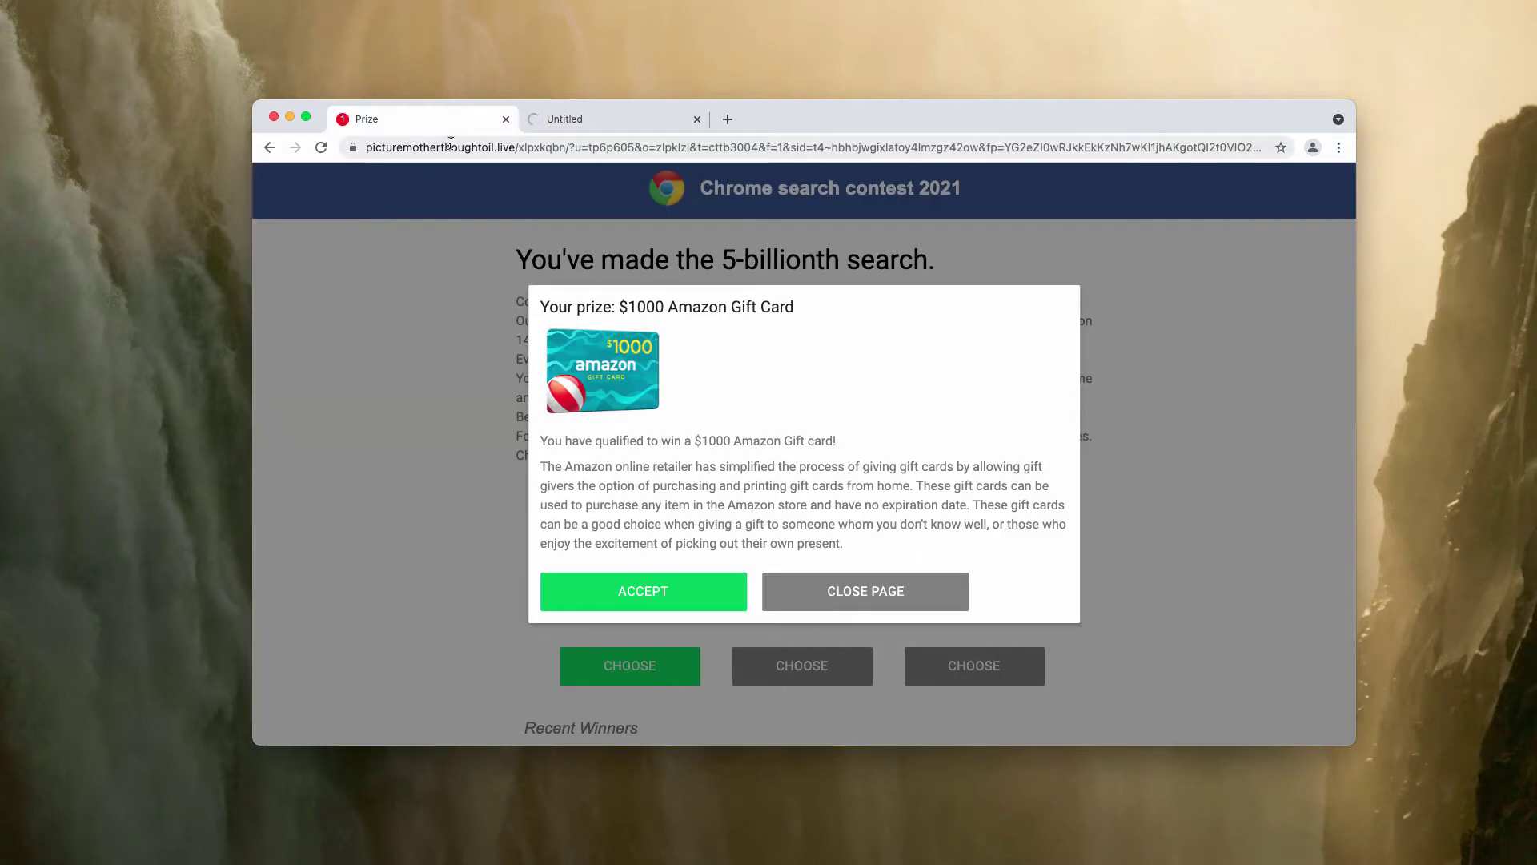
Inspect the redirect tab the offer opened, then close the Access denied tab.
click(652, 120)
click(474, 120)
click(592, 121)
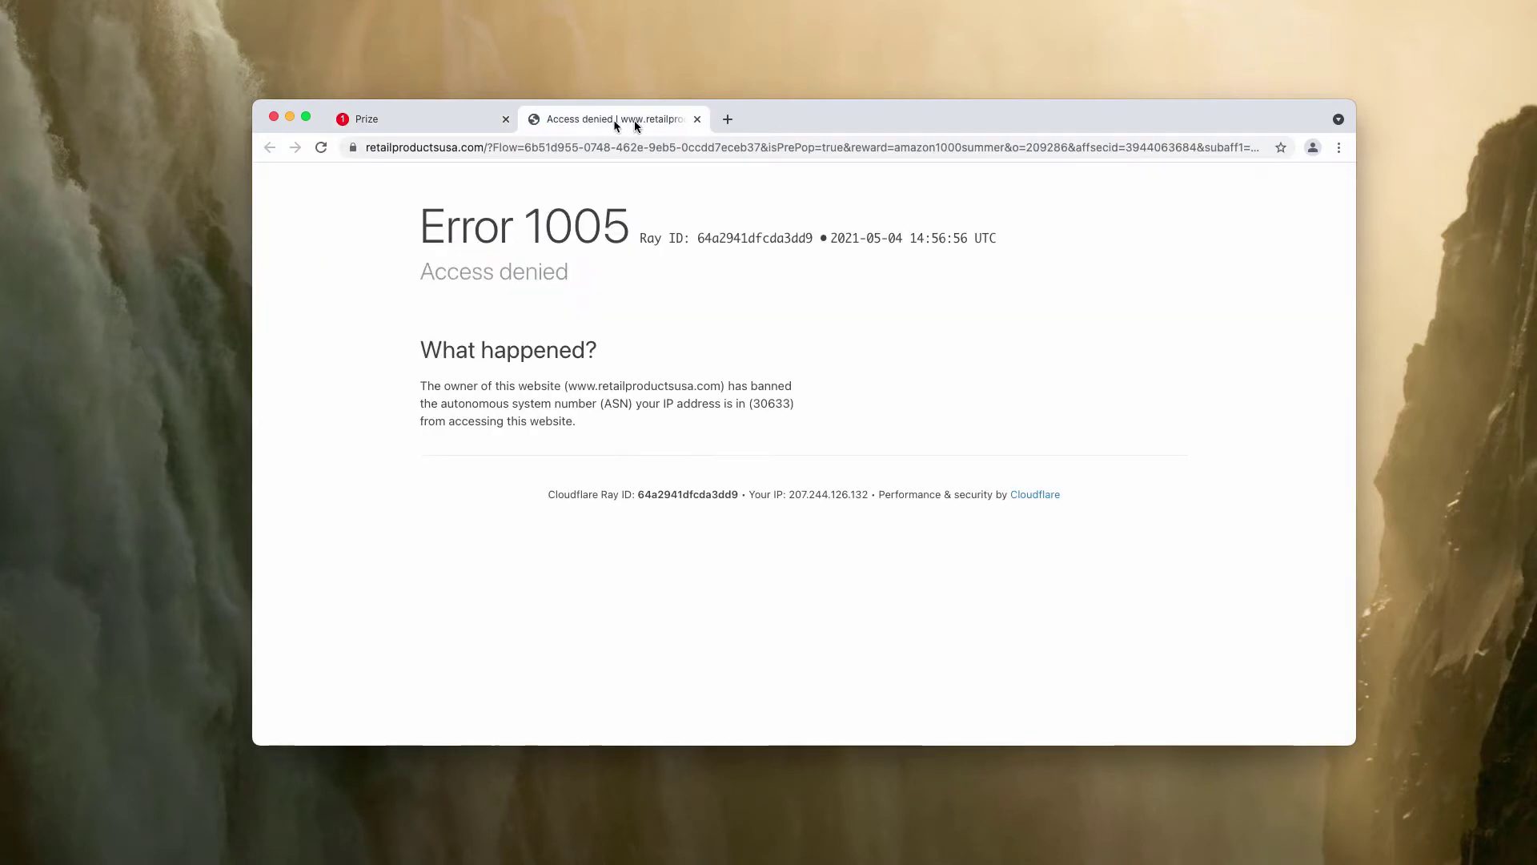
click(697, 119)
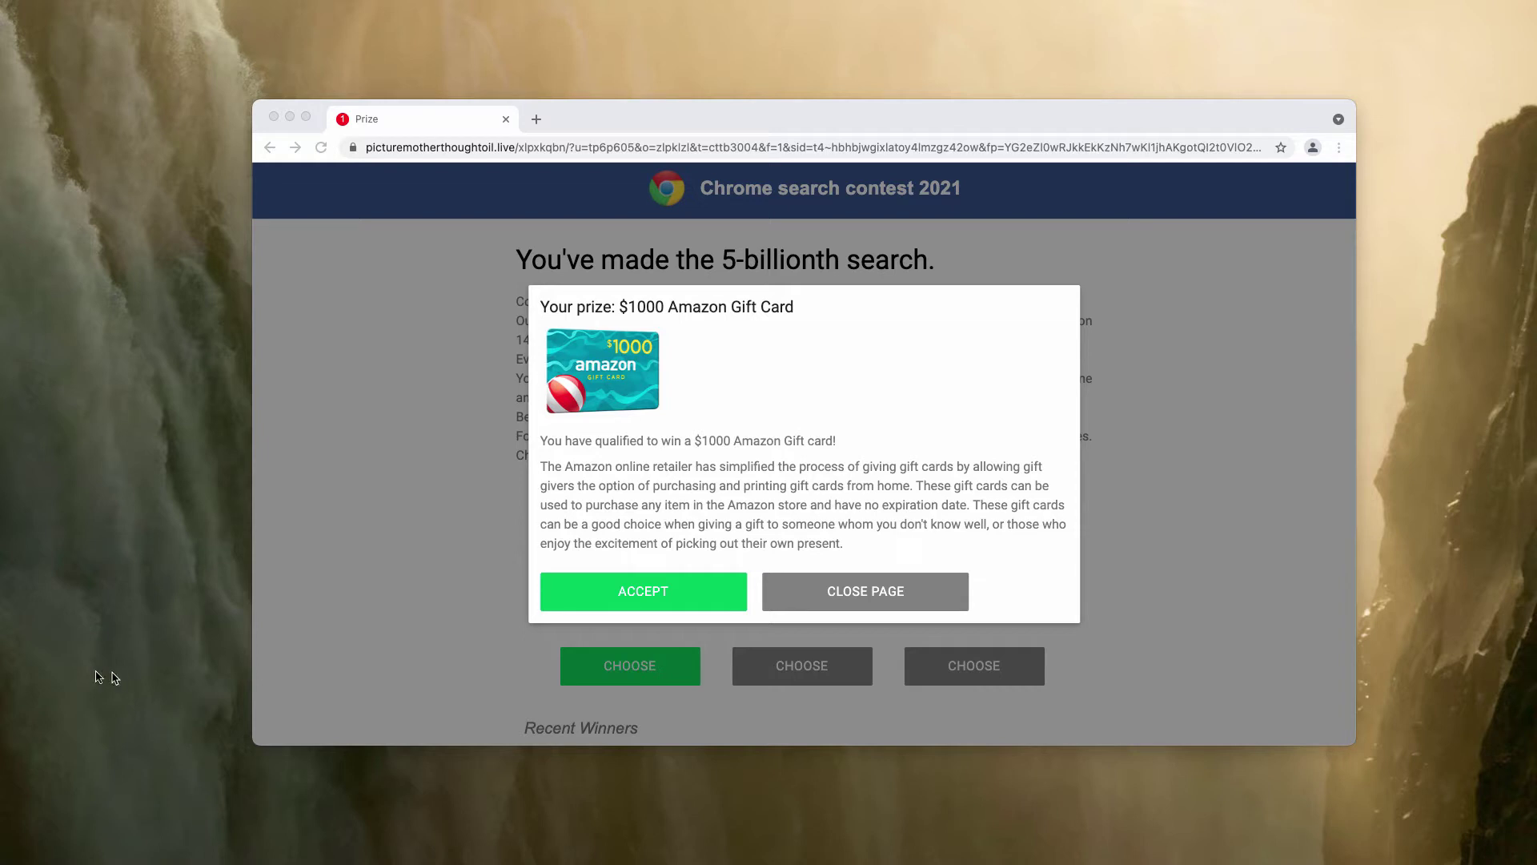
Reveal the contest page's full web address in the address bar.
click(536, 135)
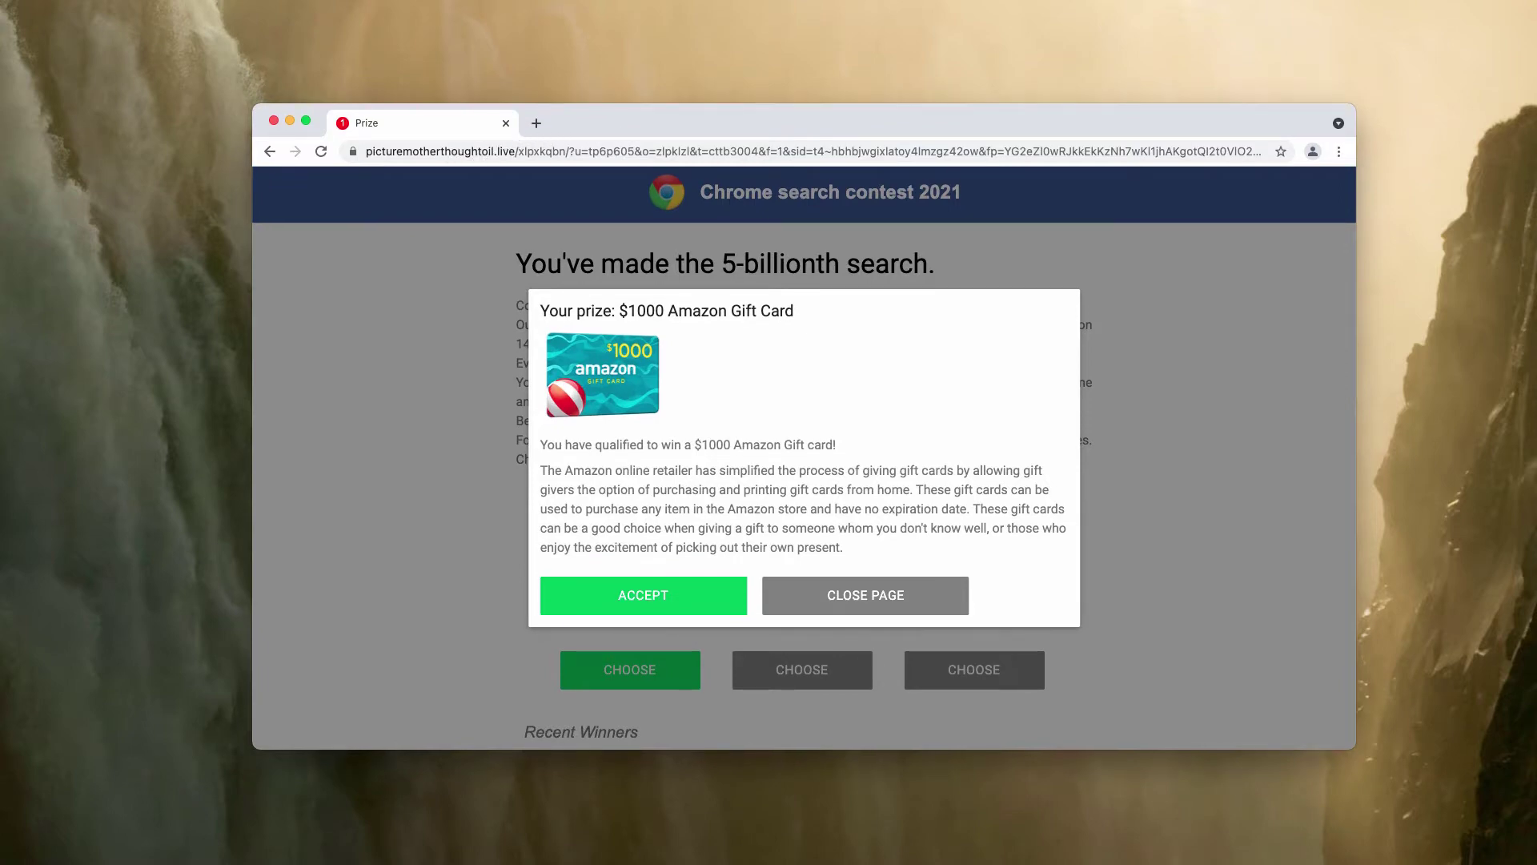
click(439, 152)
click(509, 151)
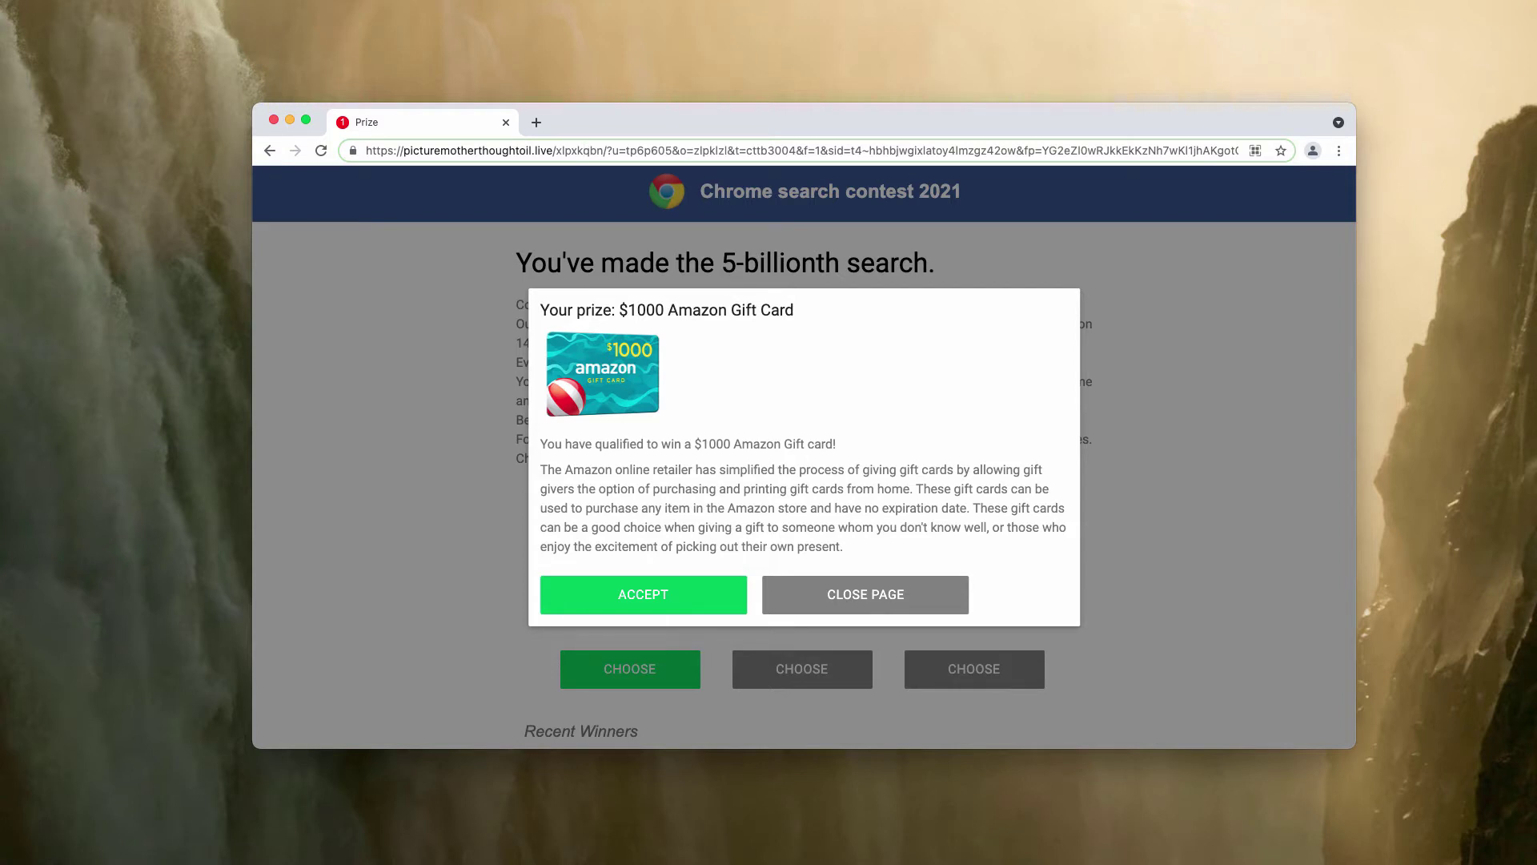
Open the Applications folder in a new Finder window and scroll through the installed apps.
key(super+n)
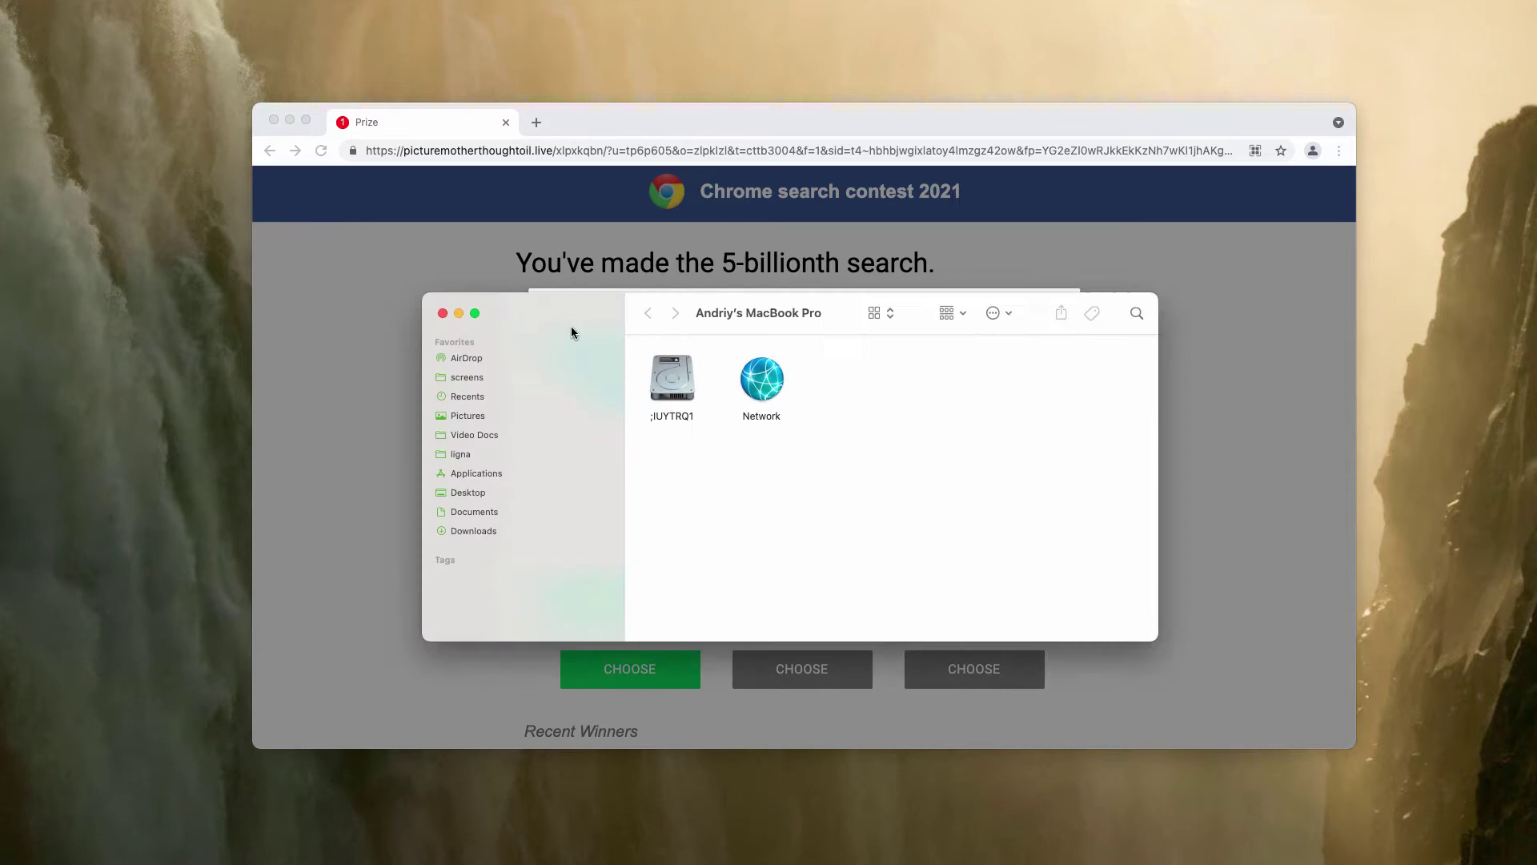
click(489, 473)
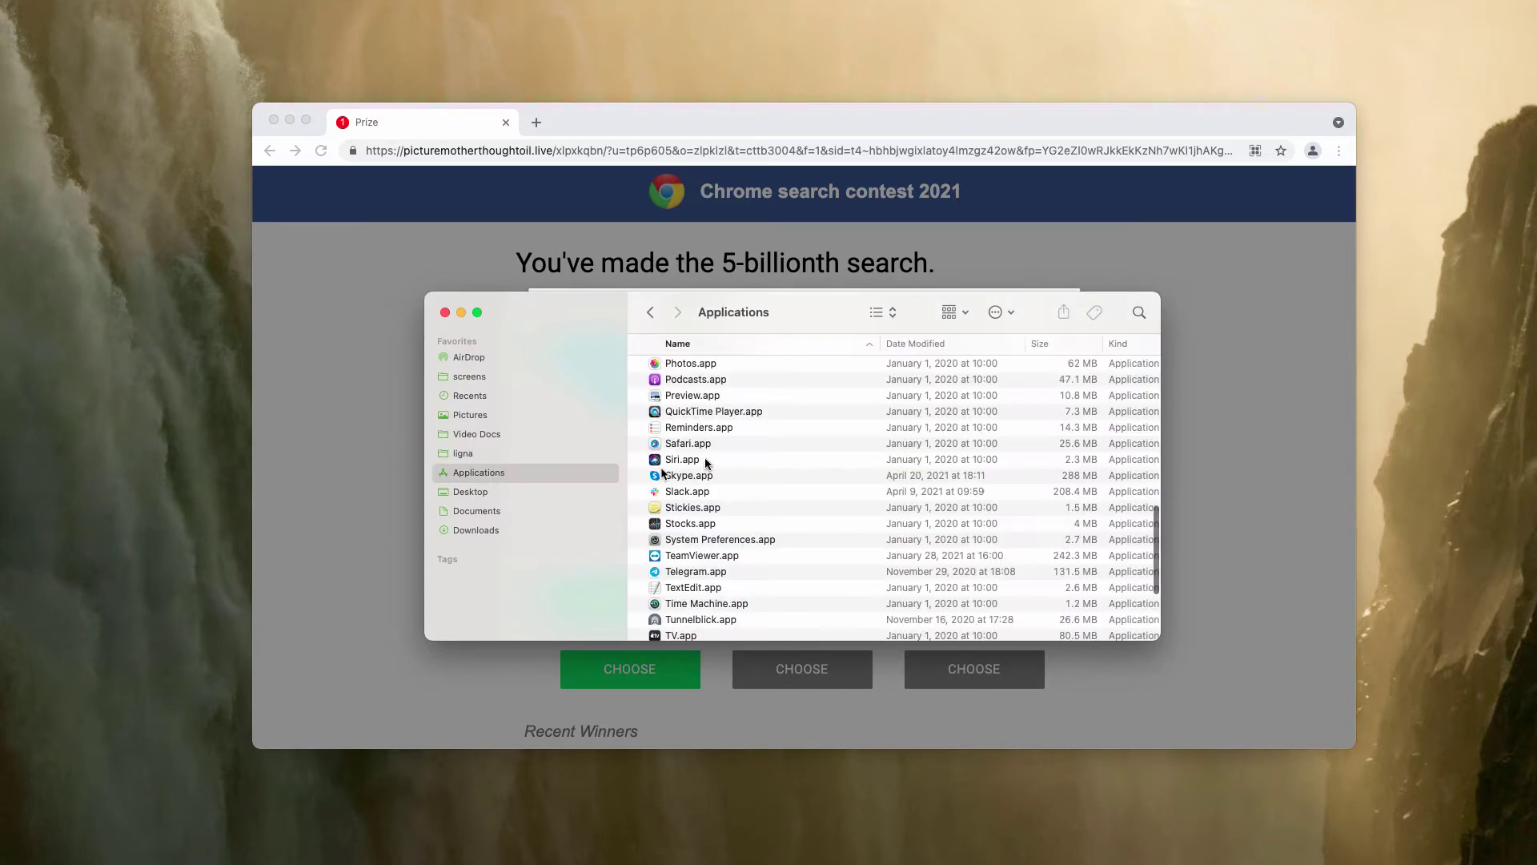
scroll(750, 442, up, 5)
scroll(753, 442, up, 10)
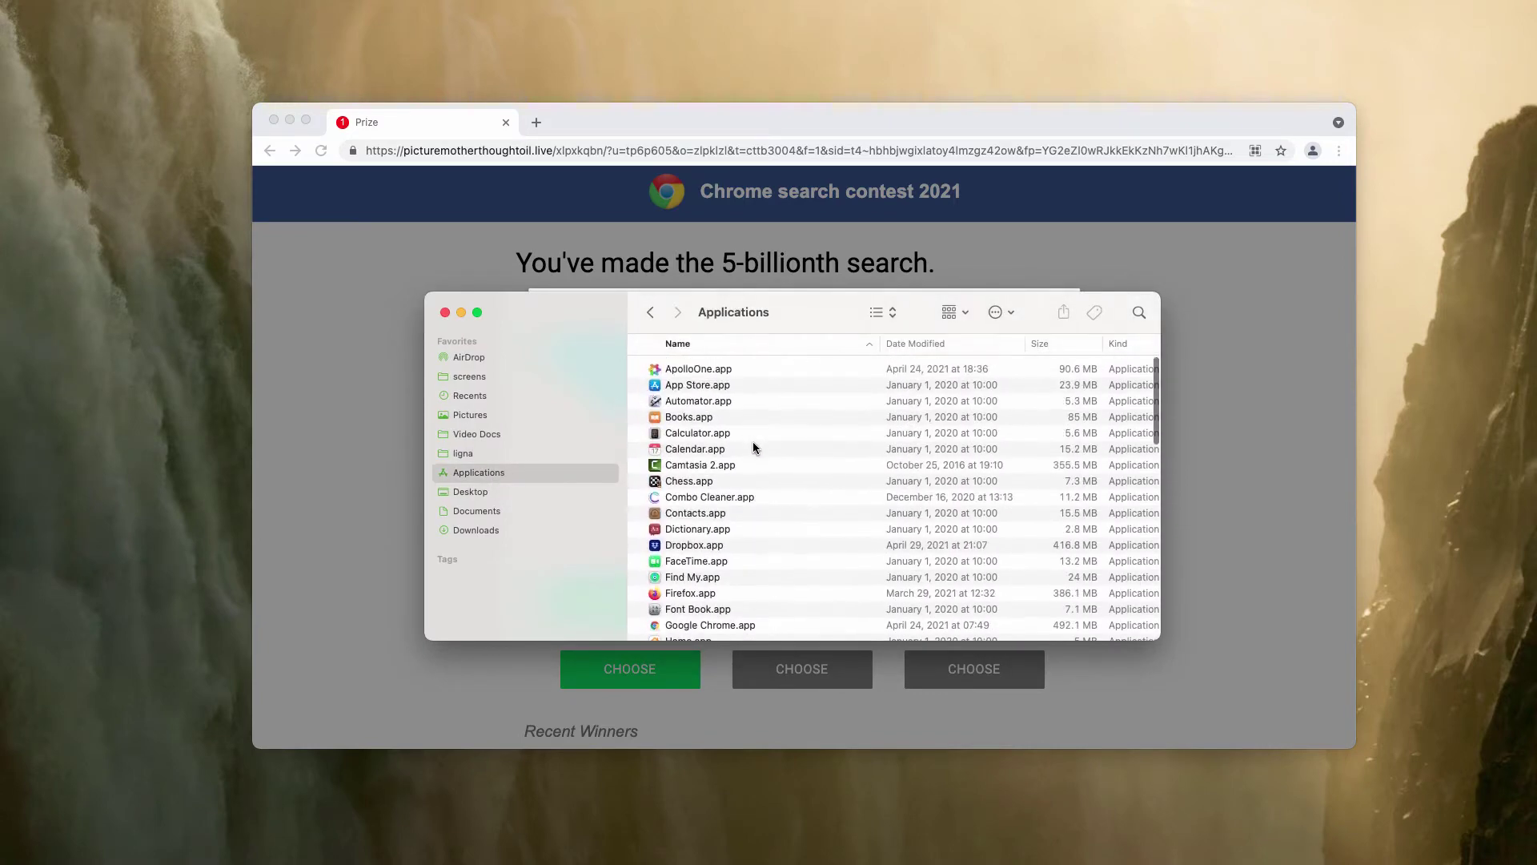
scroll(765, 461, down, 2)
scroll(771, 477, down, 10)
scroll(761, 500, down, 5)
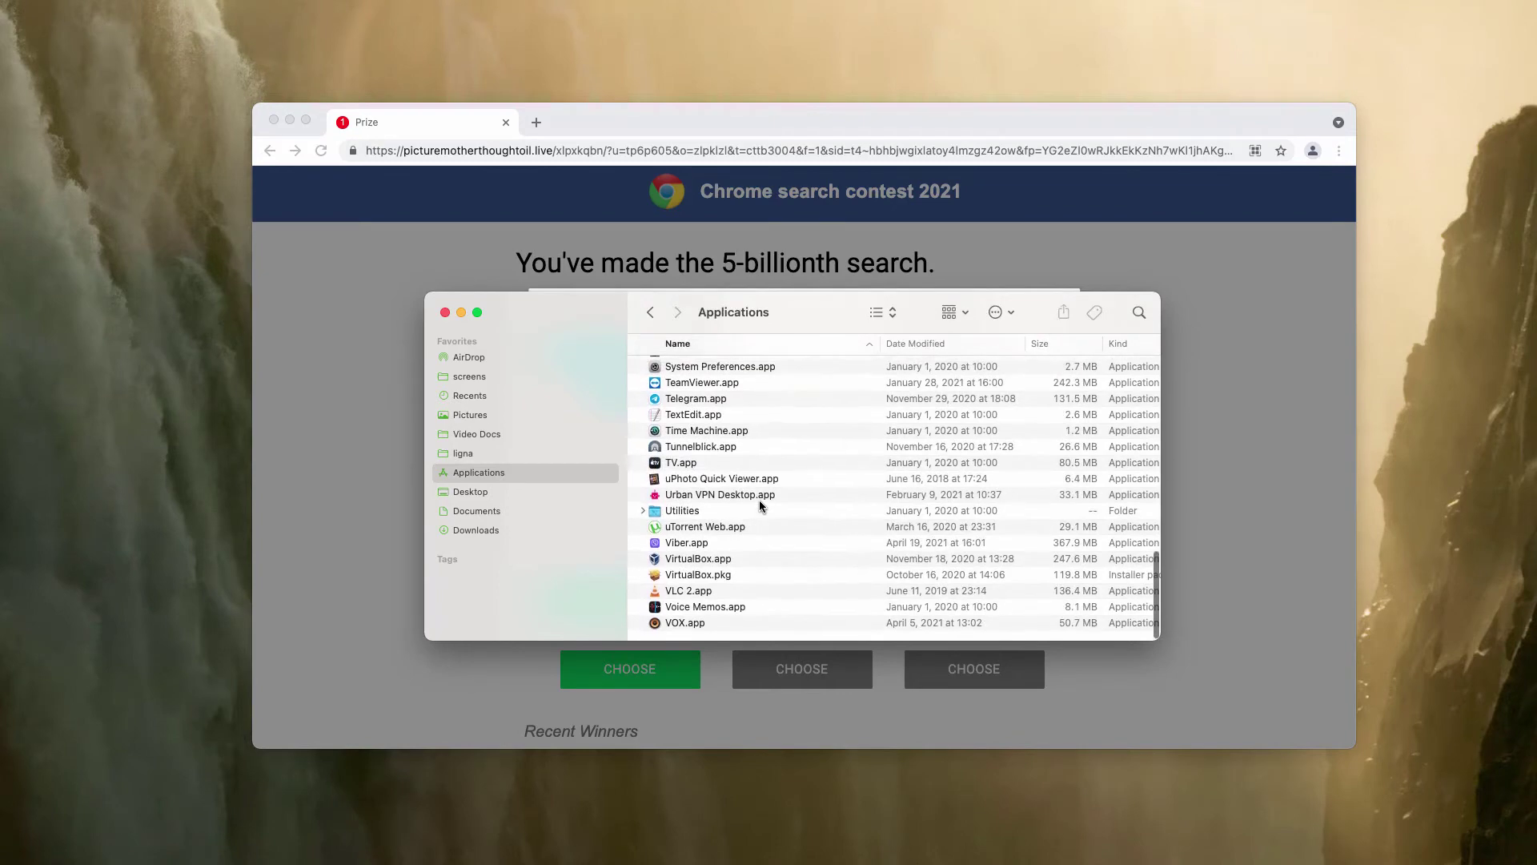
scroll(759, 504, up, 10)
scroll(759, 504, up, 5)
scroll(759, 504, up, 3)
scroll(760, 504, down, 5)
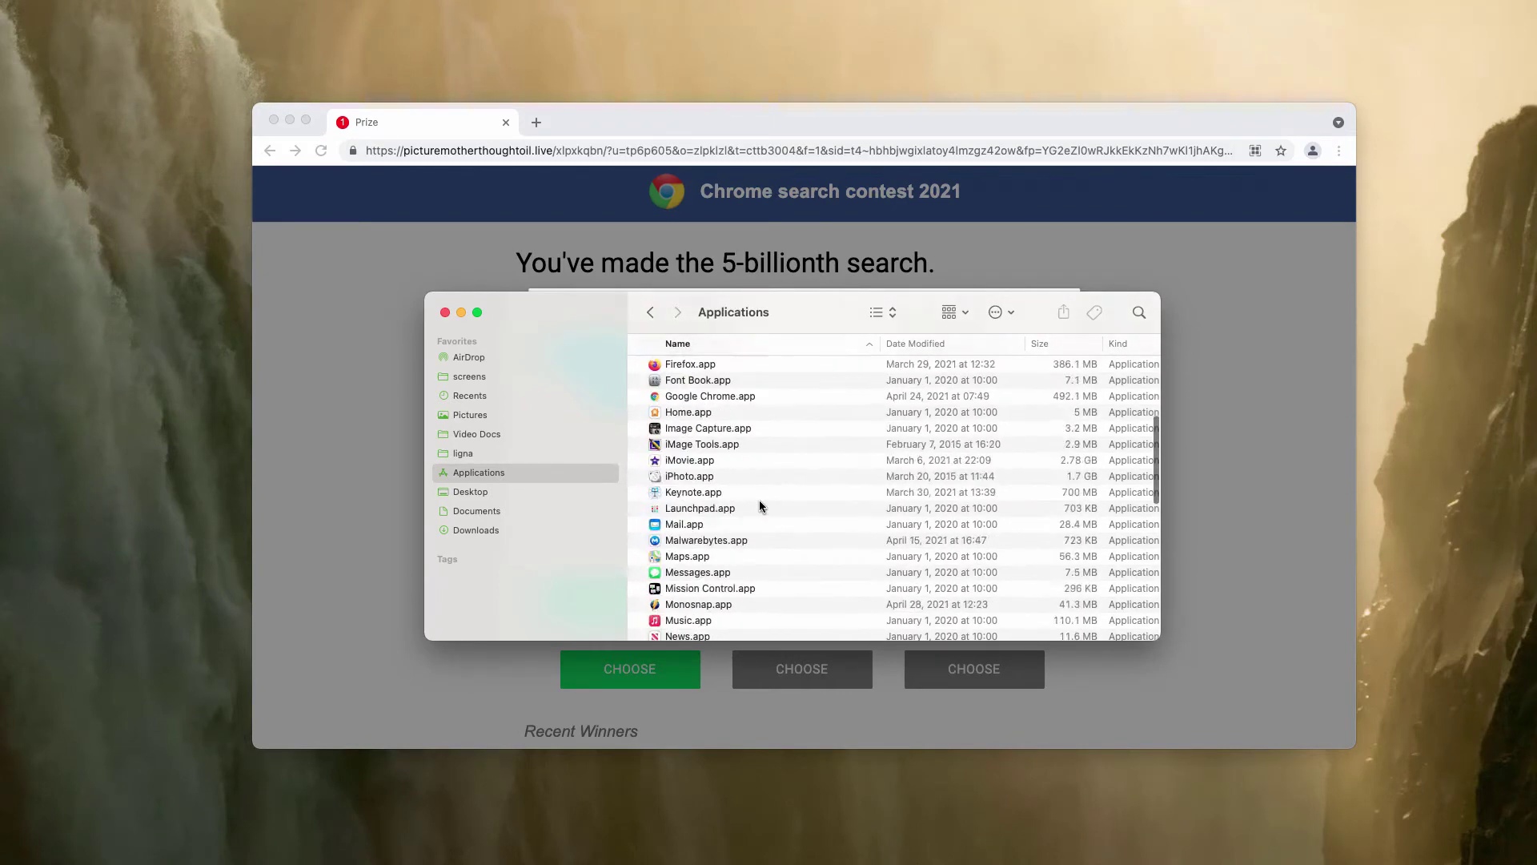
scroll(759, 505, down, 10)
scroll(759, 504, up, 5)
scroll(759, 504, up, 10)
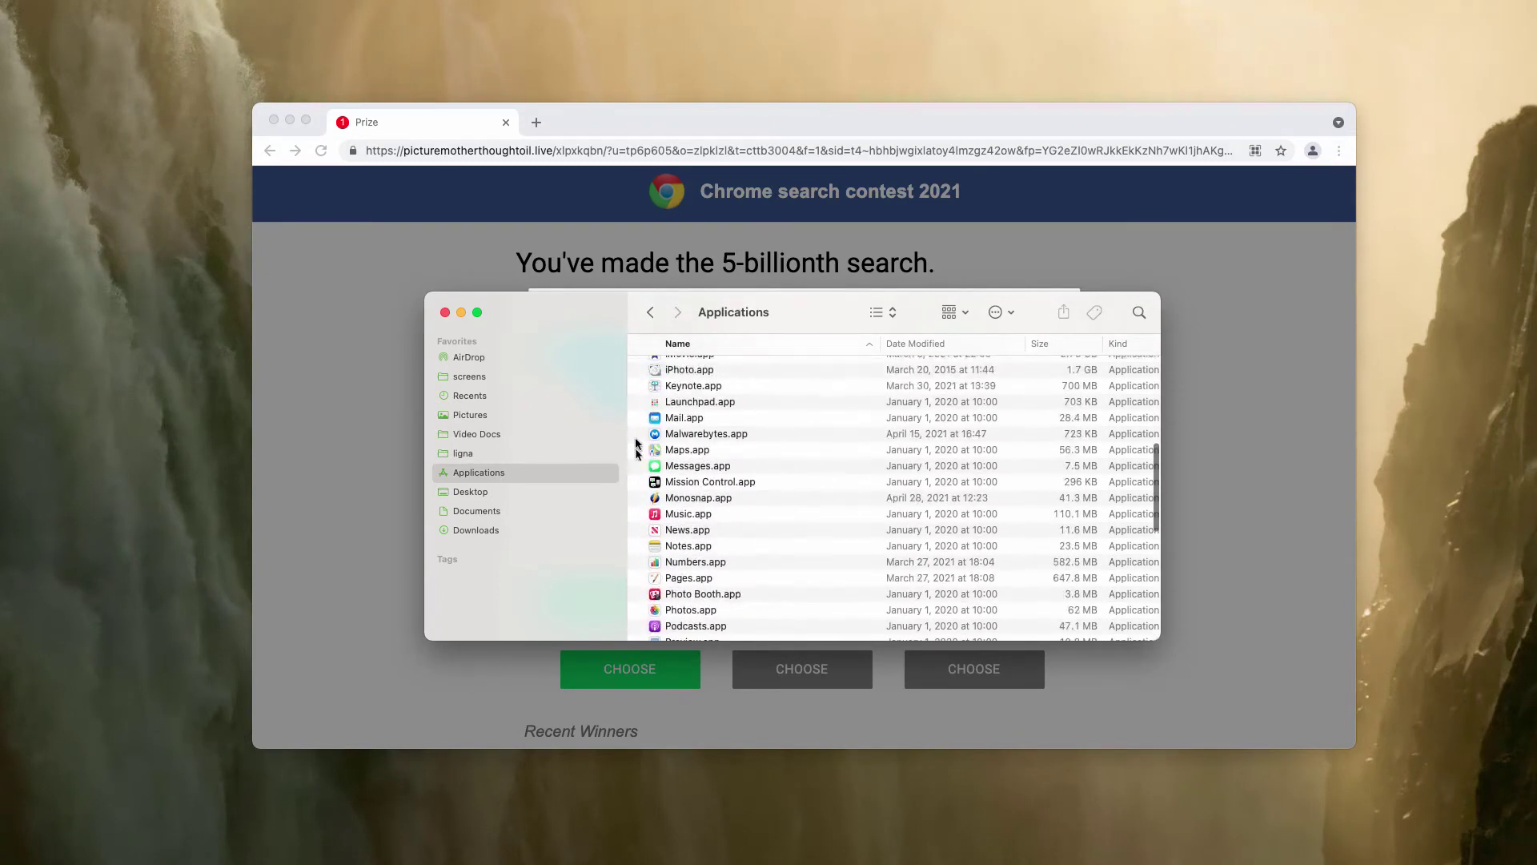
scroll(759, 504, up, 10)
Close Finder, check Chrome's Extensions page for installed extensions (none), then close it.
click(446, 312)
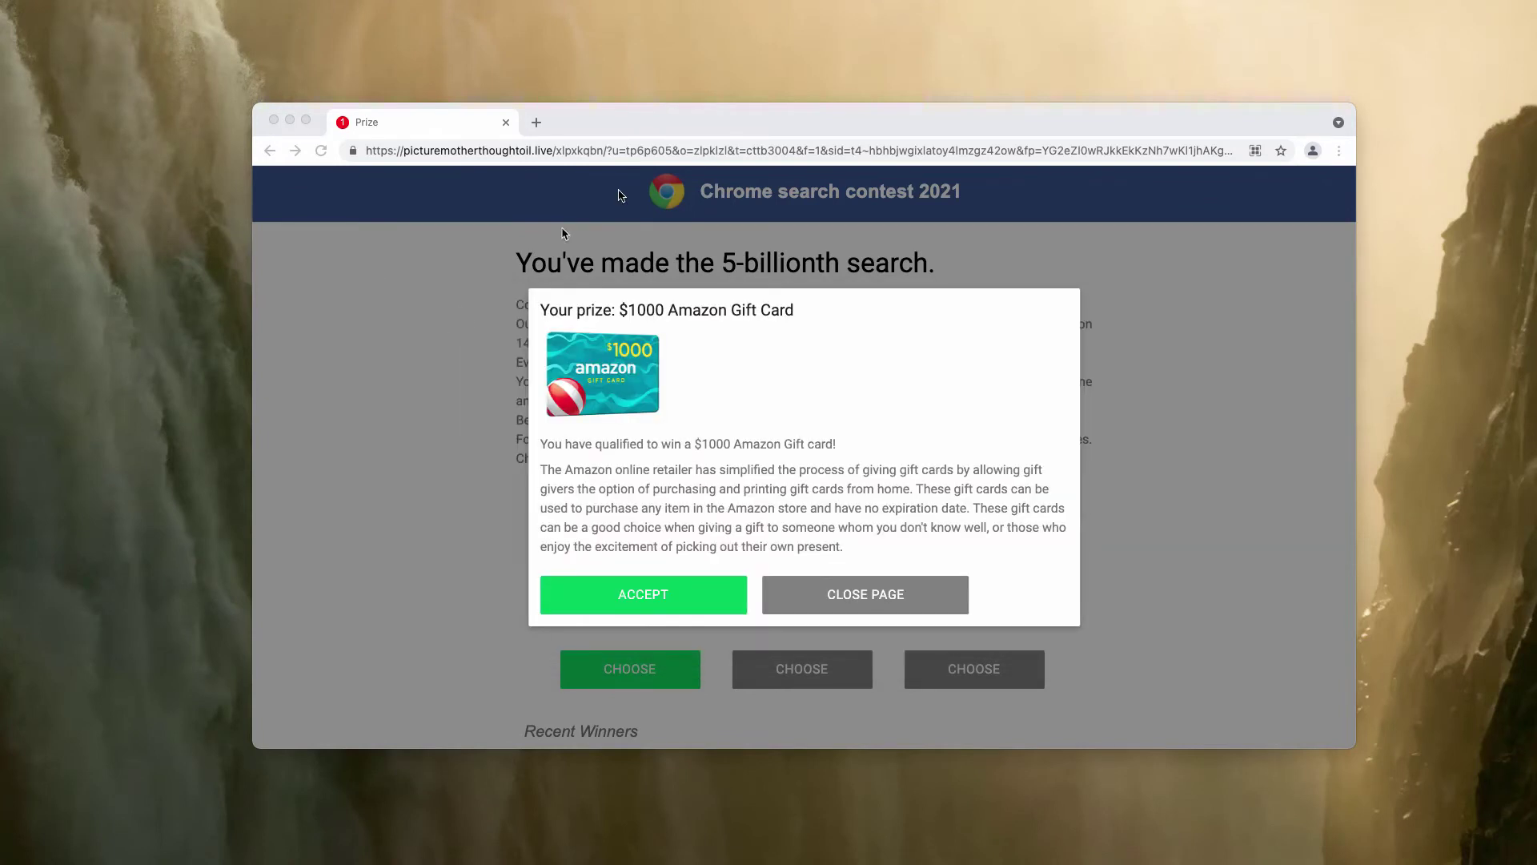
click(752, 115)
click(1337, 152)
mouse_move(1105, 416)
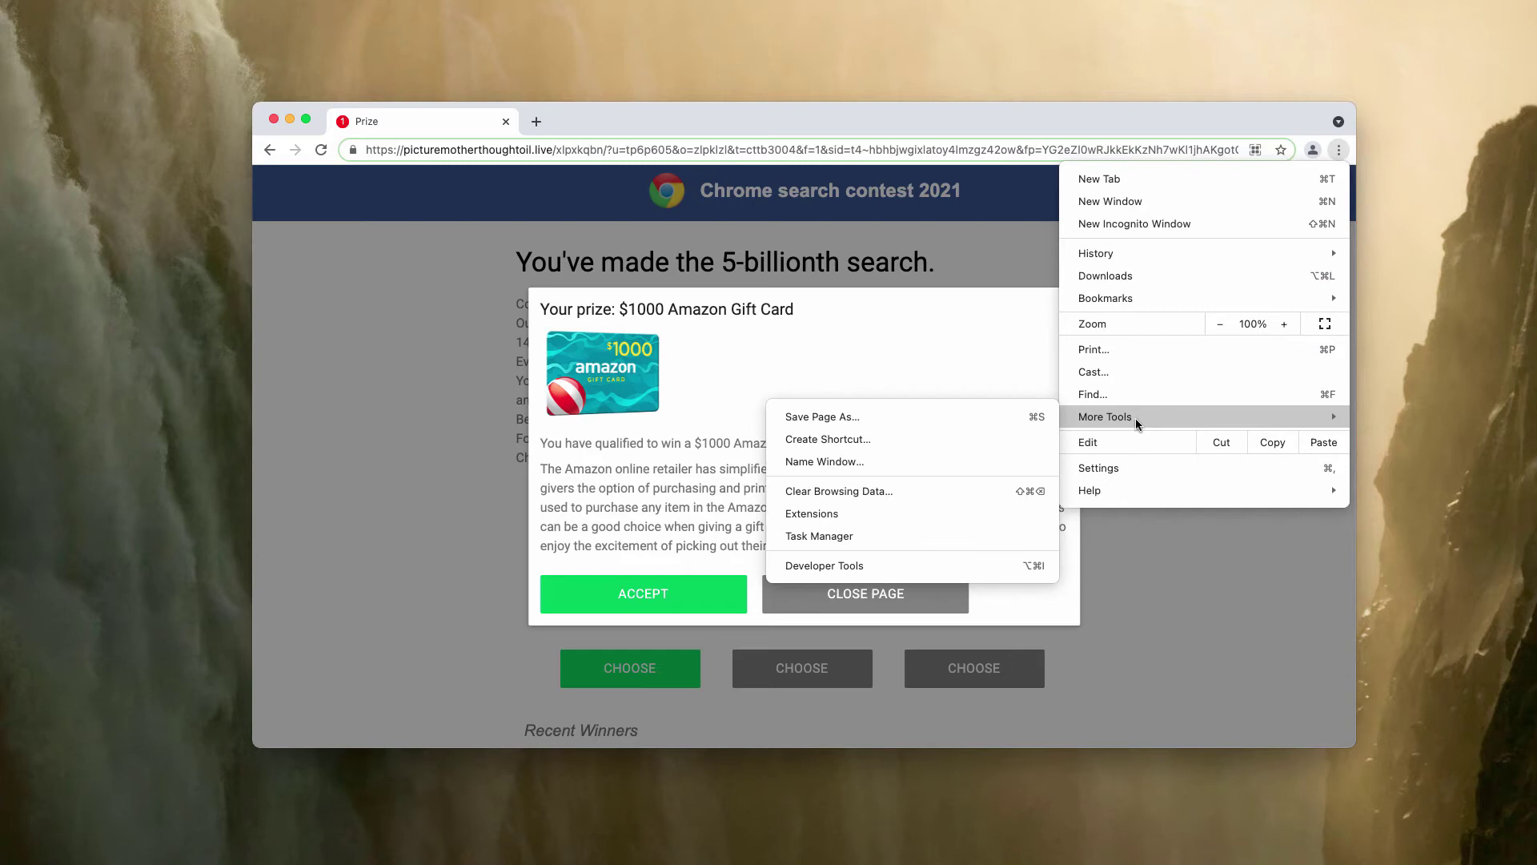
click(880, 514)
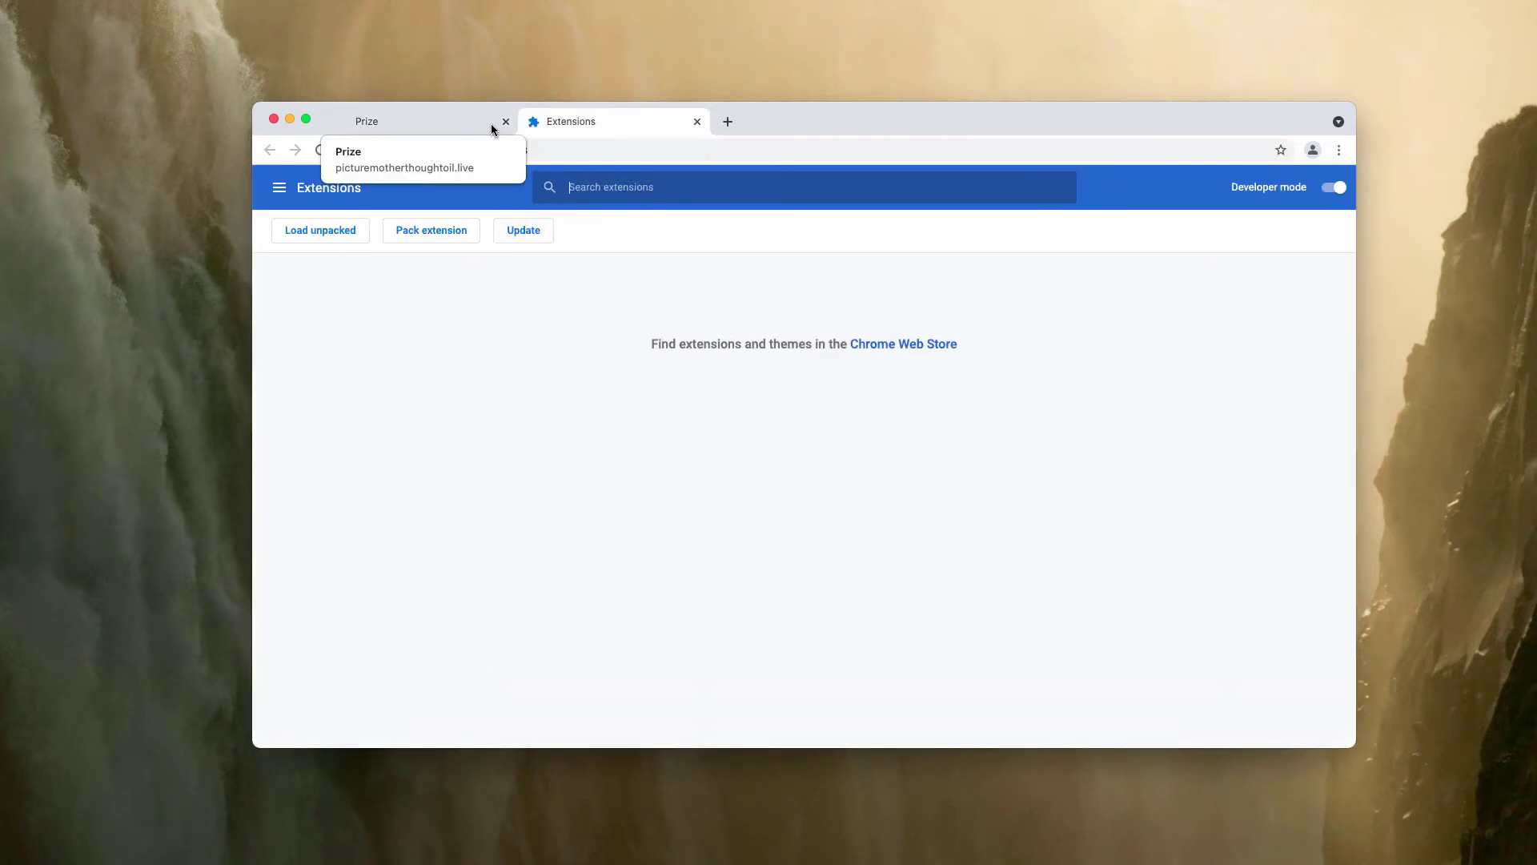
click(698, 122)
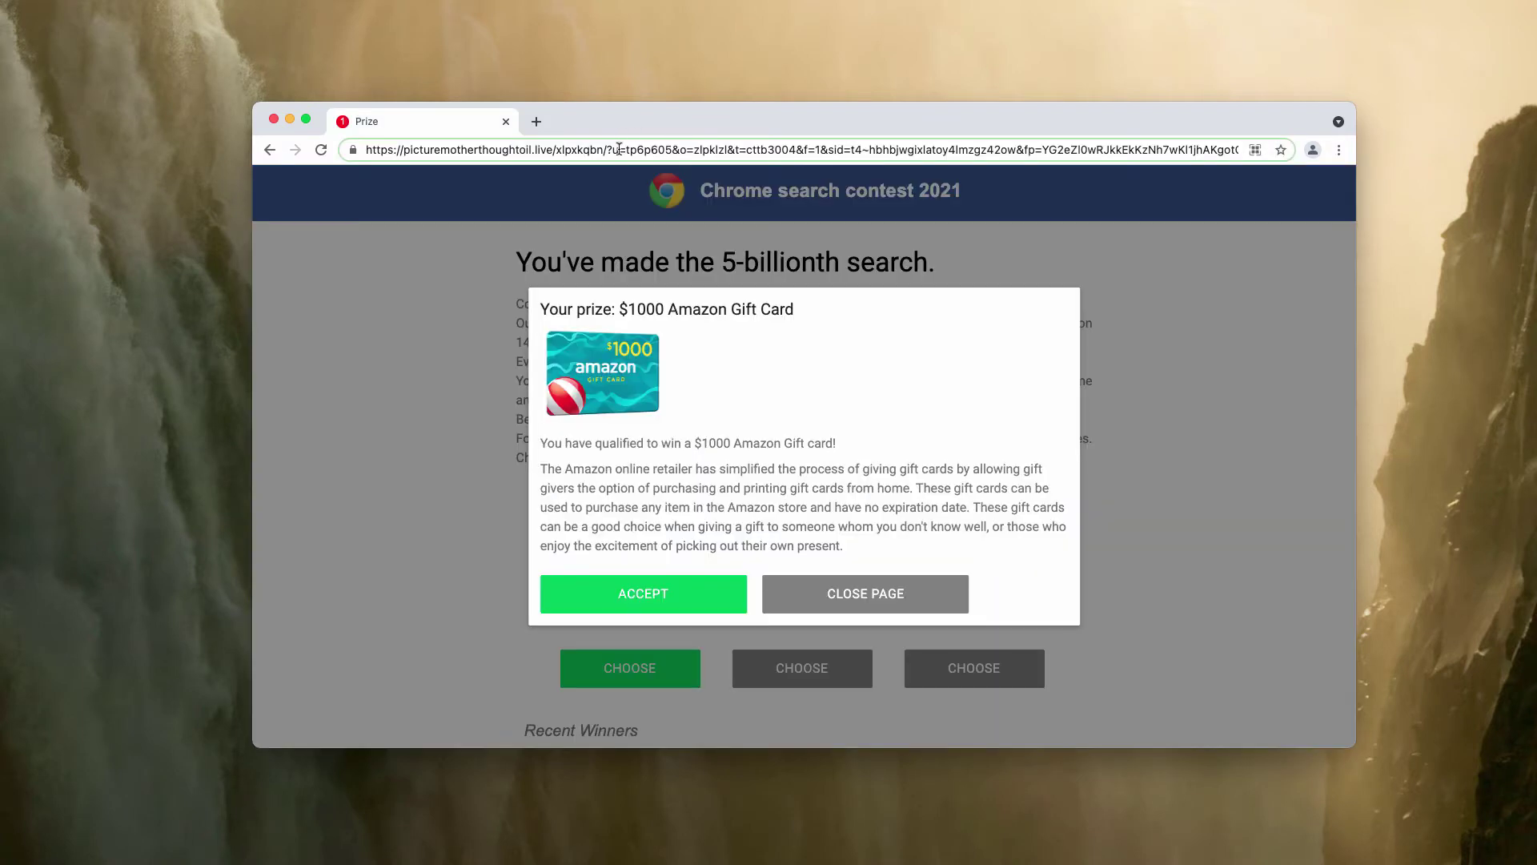
Load combocleaner.com in a new tab.
key(super+t)
text(combocleaner.com)
key(Return)
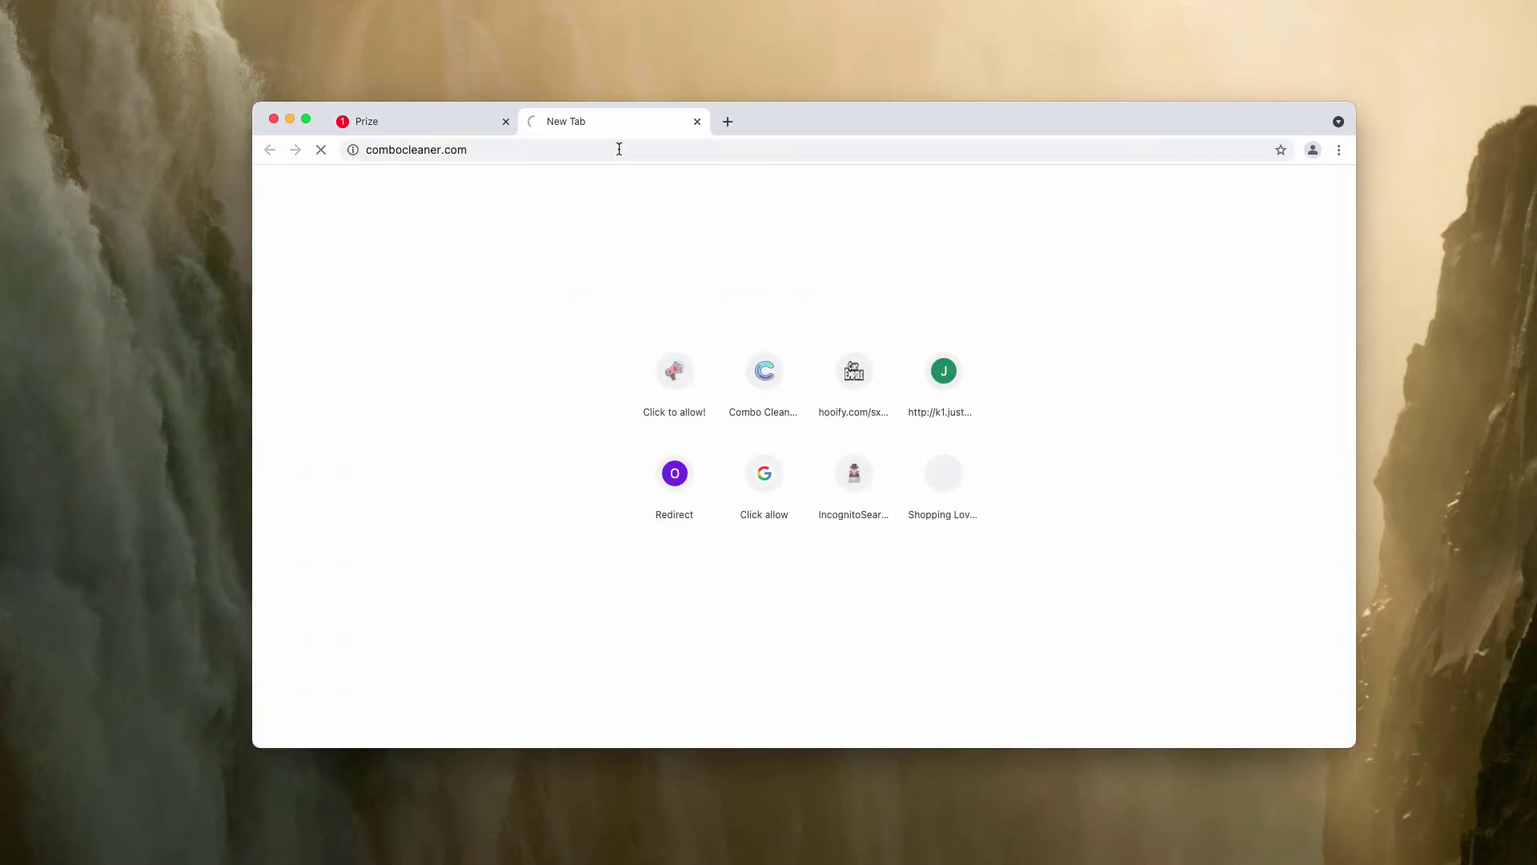
Close the fake Prize contest tab and view the Combo Cleaner site's full address.
click(506, 122)
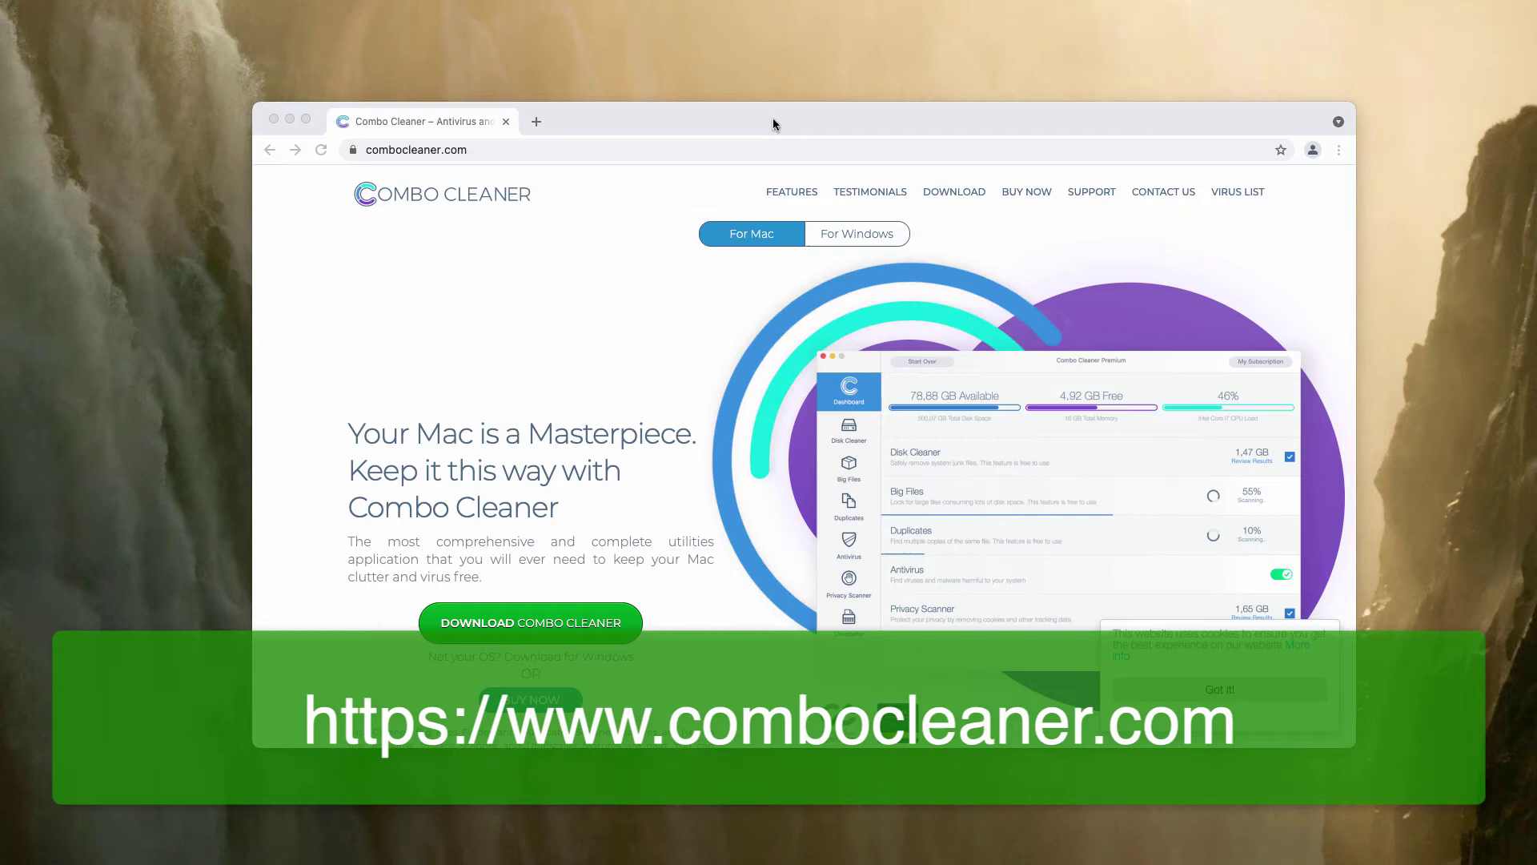
drag(686, 128, 685, 130)
click(531, 151)
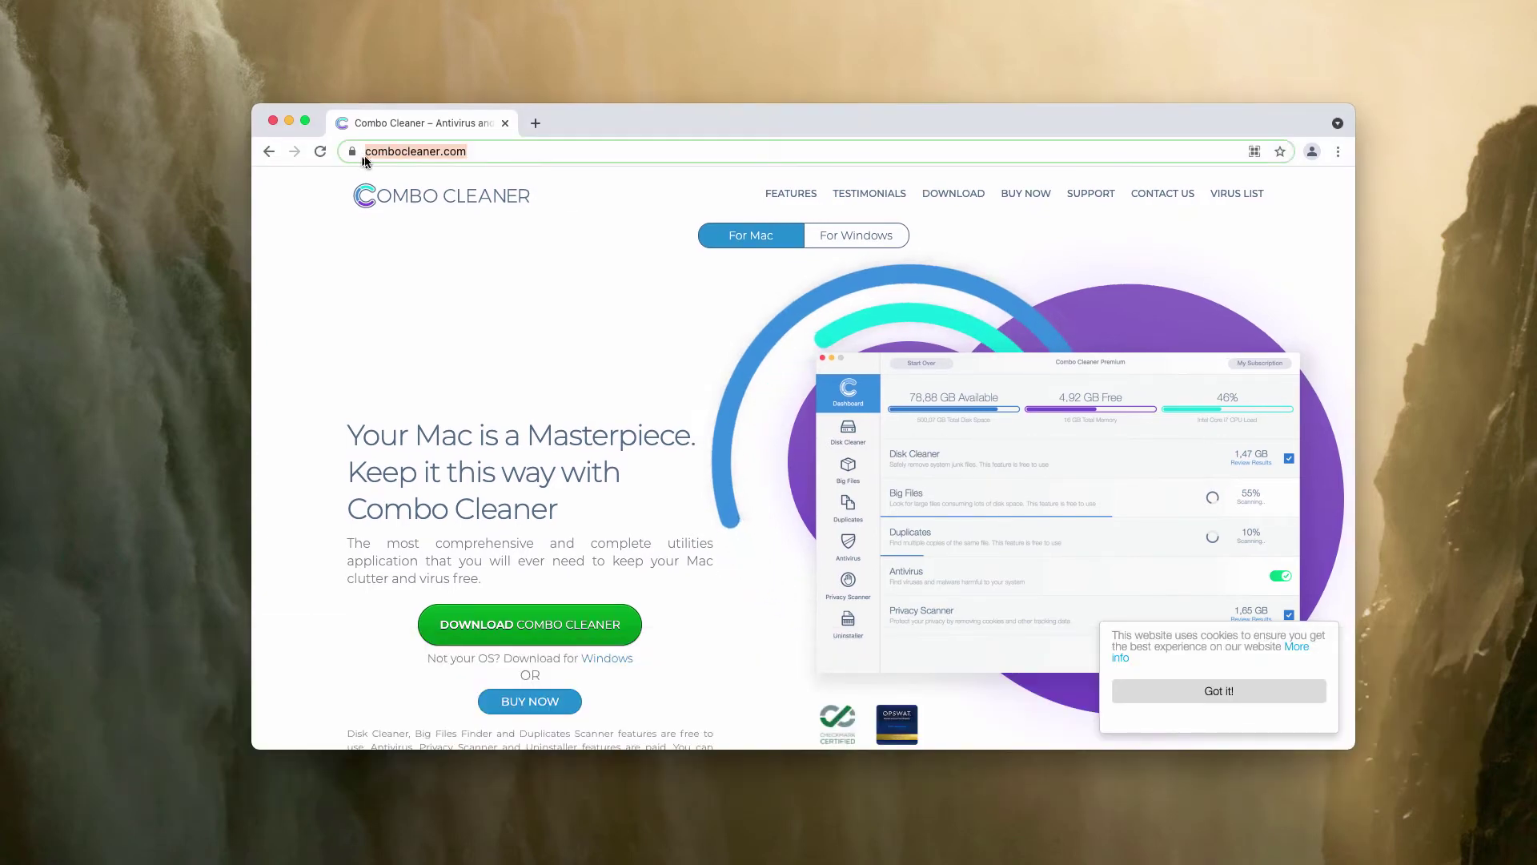
key(Right)
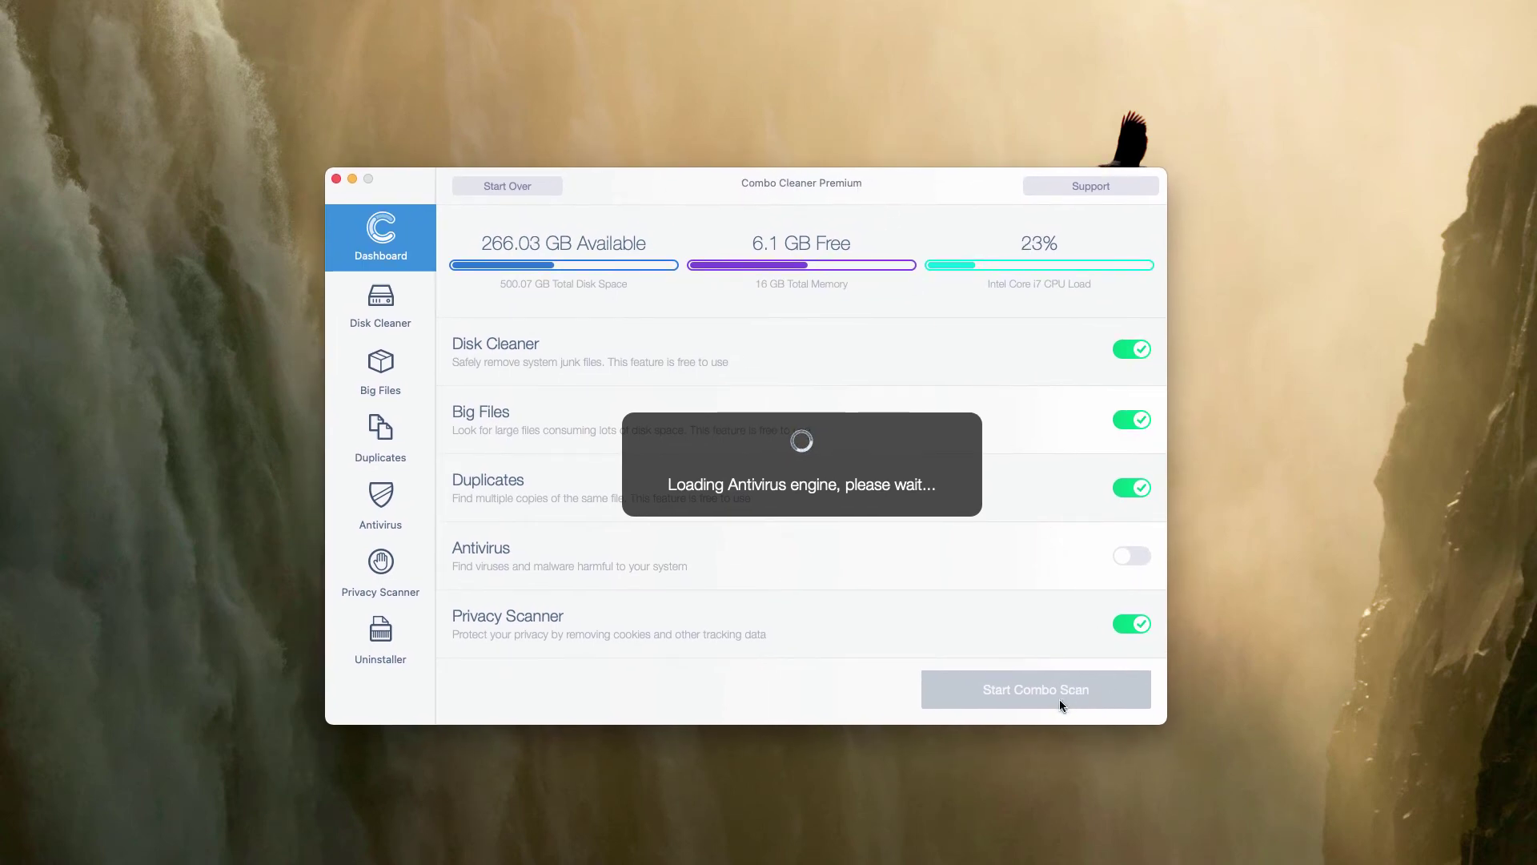
Start a Combo Scan from the Combo Cleaner Dashboard.
click(1045, 700)
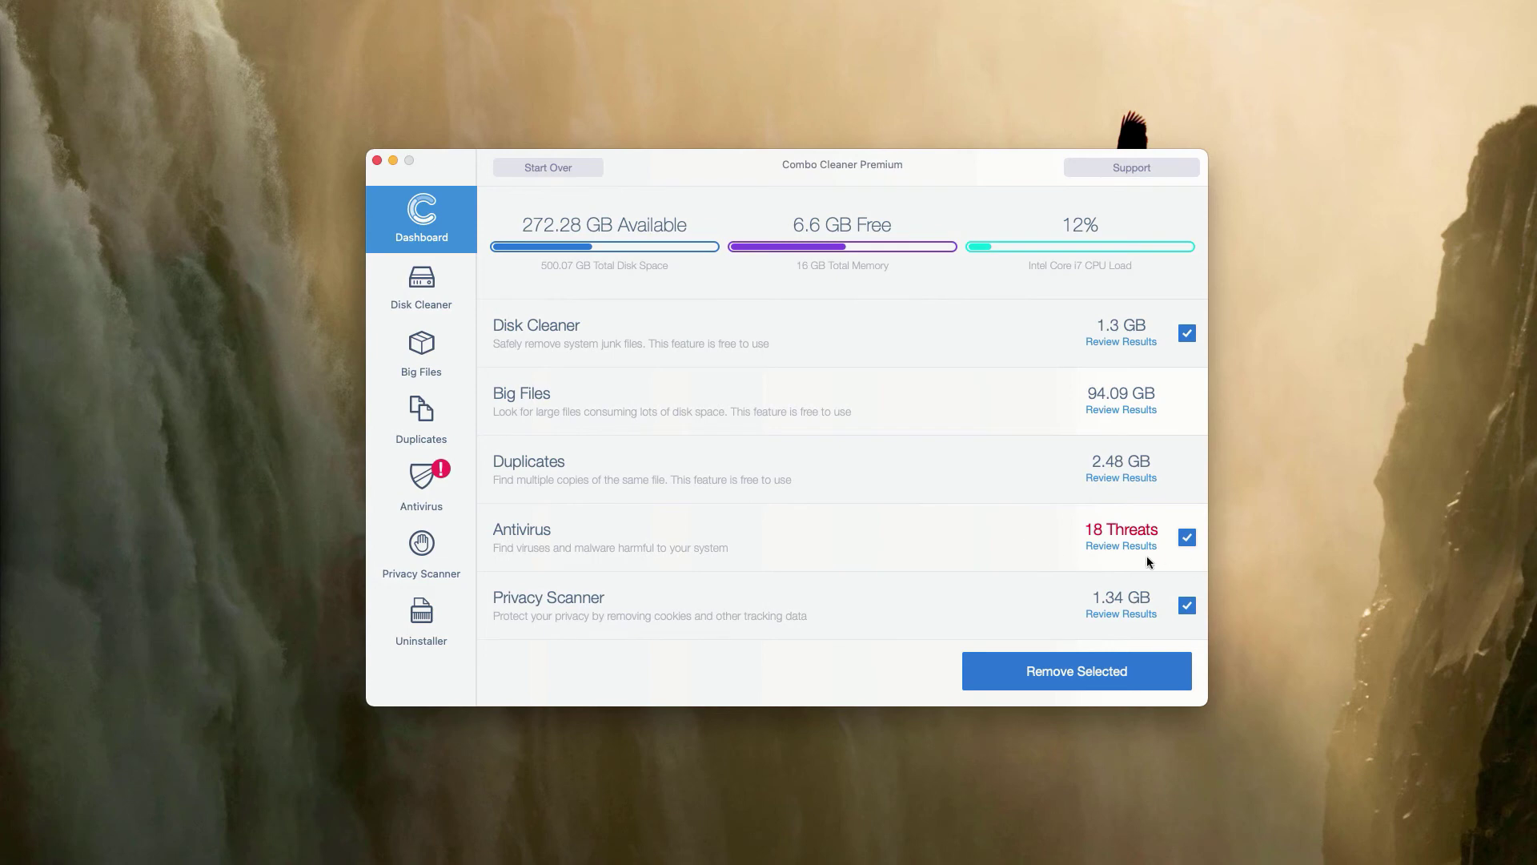
Review the 18 detected threats and scroll through the adware disk images in Downloads.
click(1122, 547)
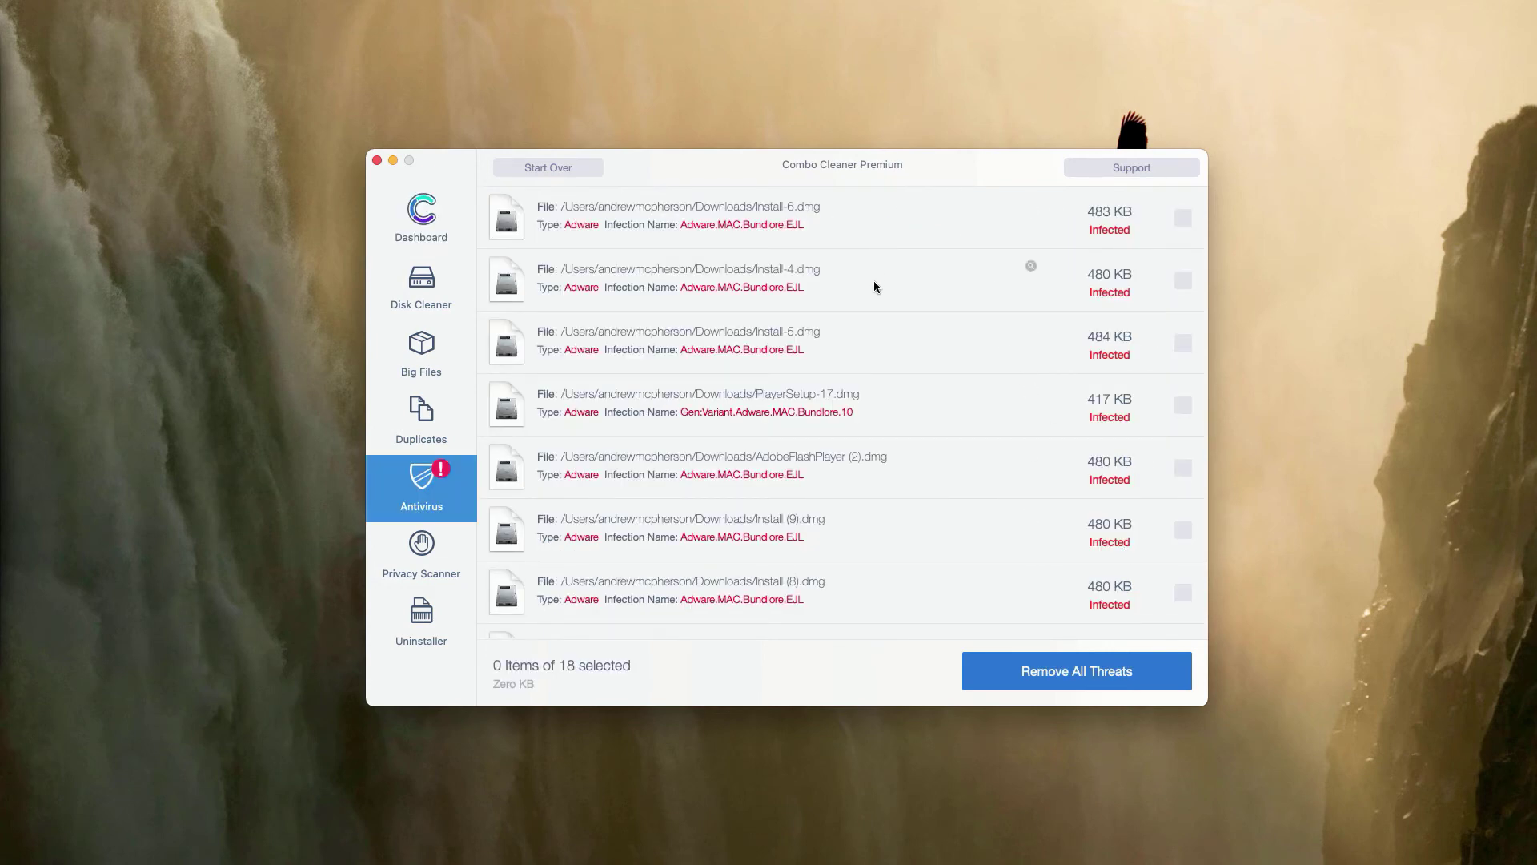
scroll(868, 299, down, 3)
scroll(868, 299, up, 3)
scroll(869, 320, down, 10)
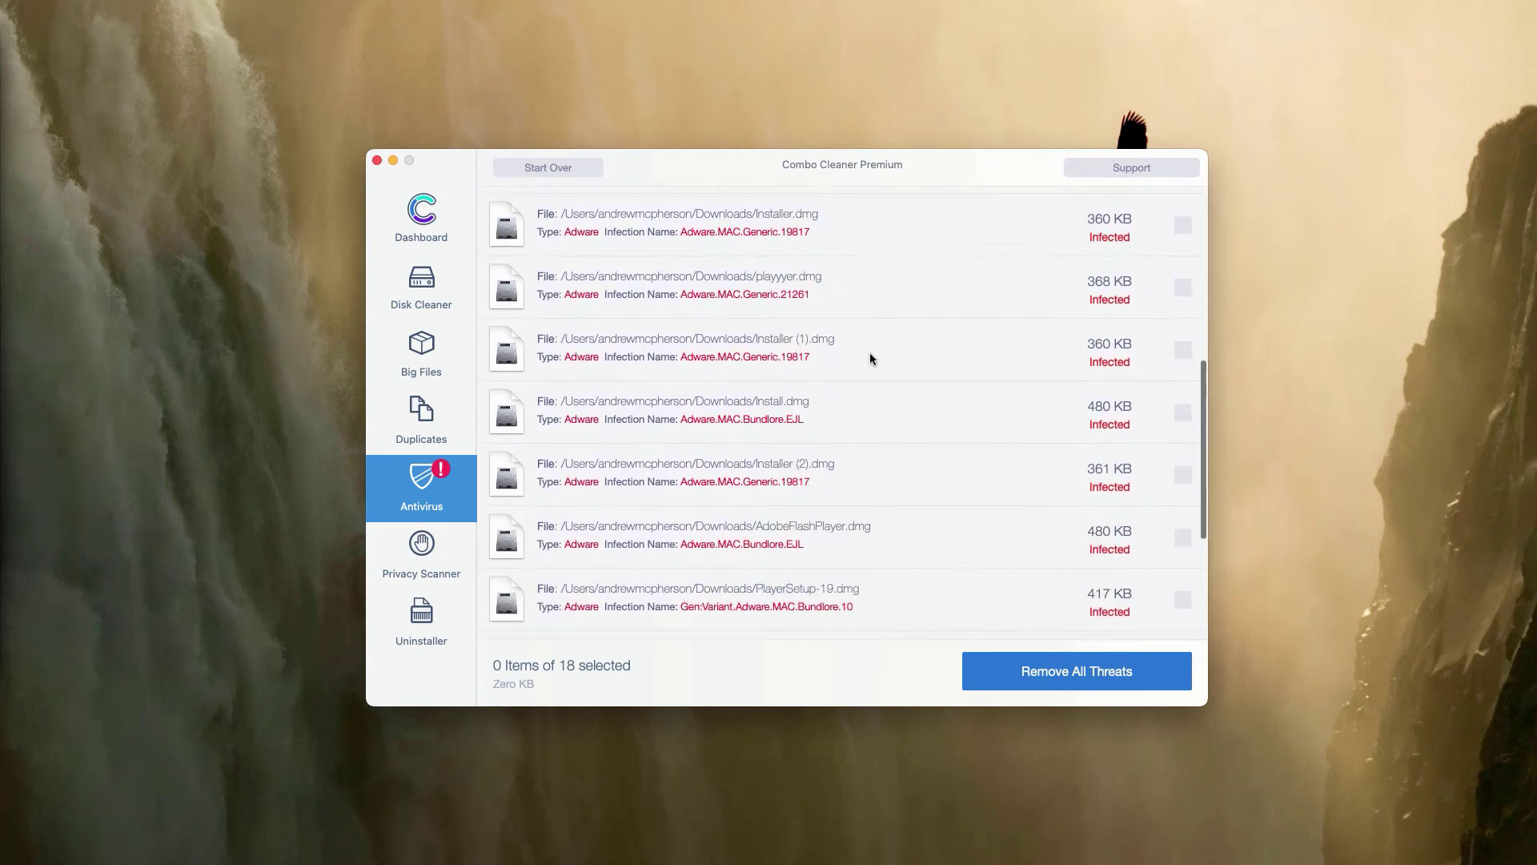
scroll(870, 358, up, 1)
scroll(868, 480, up, 4)
scroll(868, 481, up, 3)
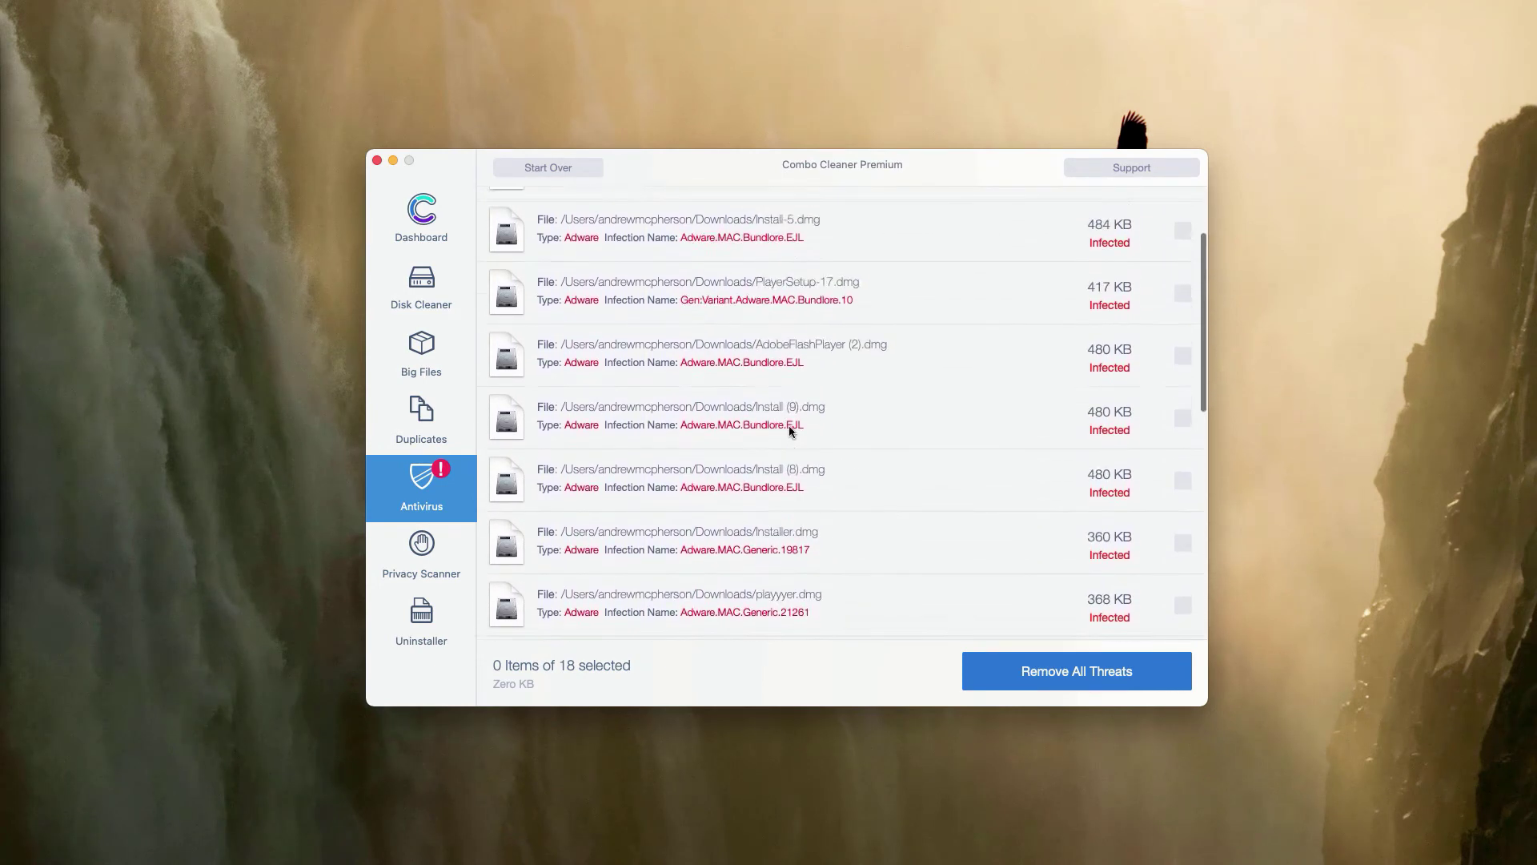
scroll(789, 431, up, 1)
scroll(787, 390, up, 2)
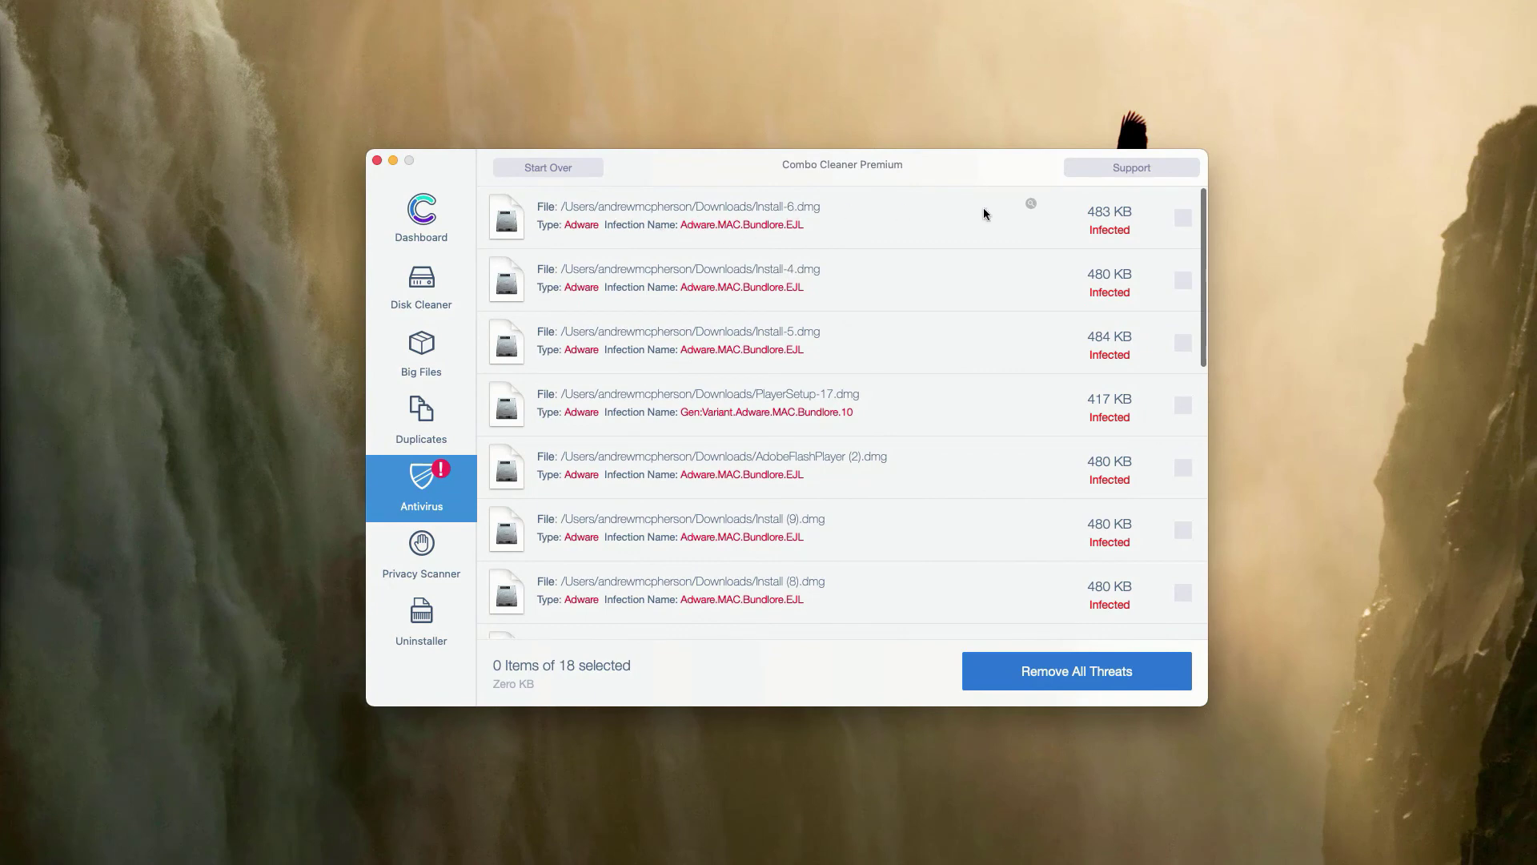
Reveal Install-6.dmg in Finder, move it to the Trash, and close Downloads.
click(1031, 205)
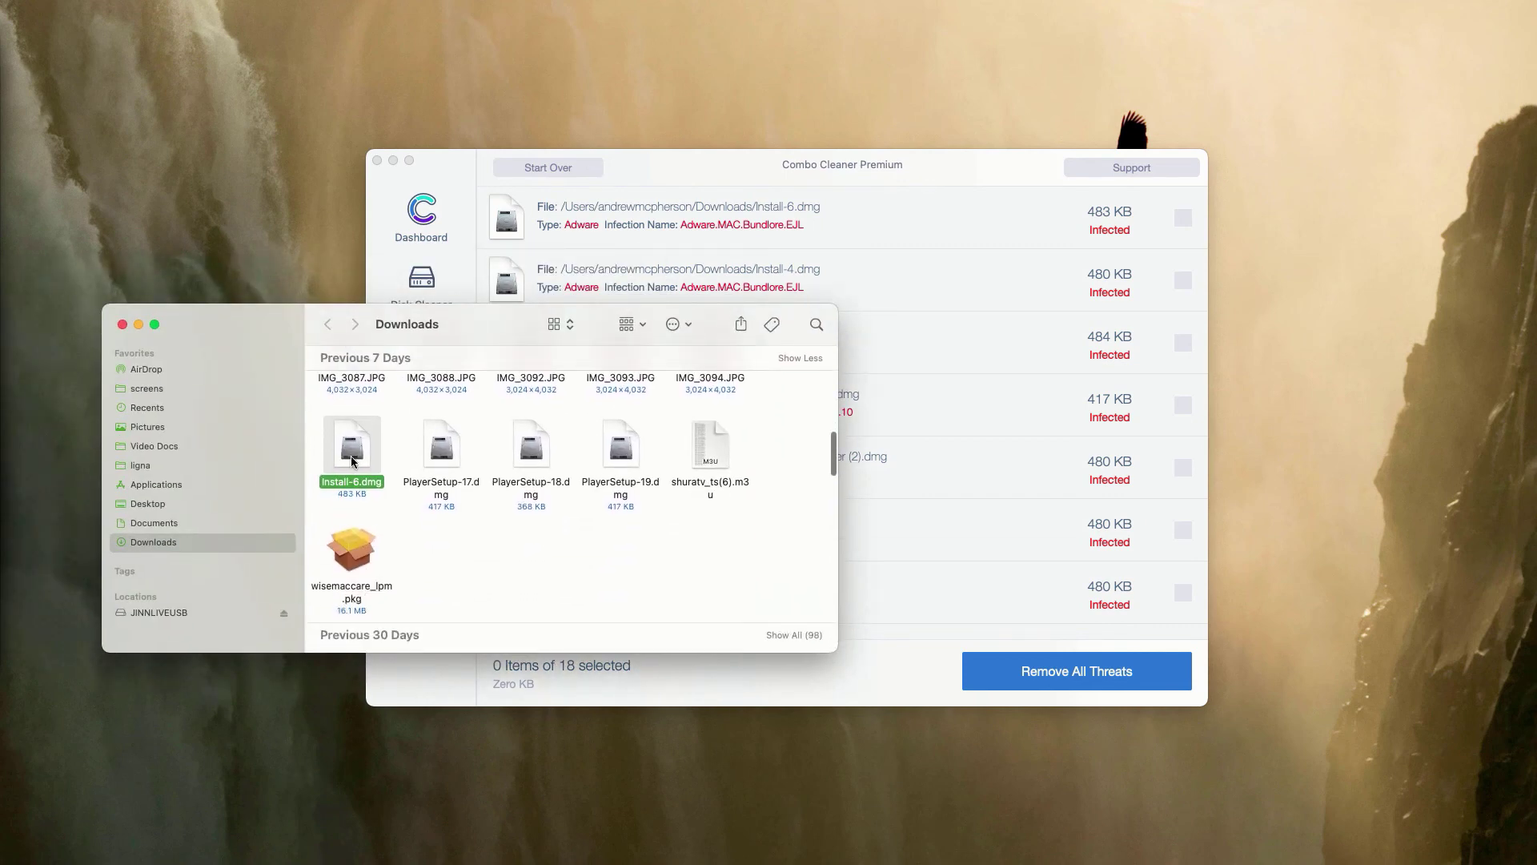
right_click(353, 459)
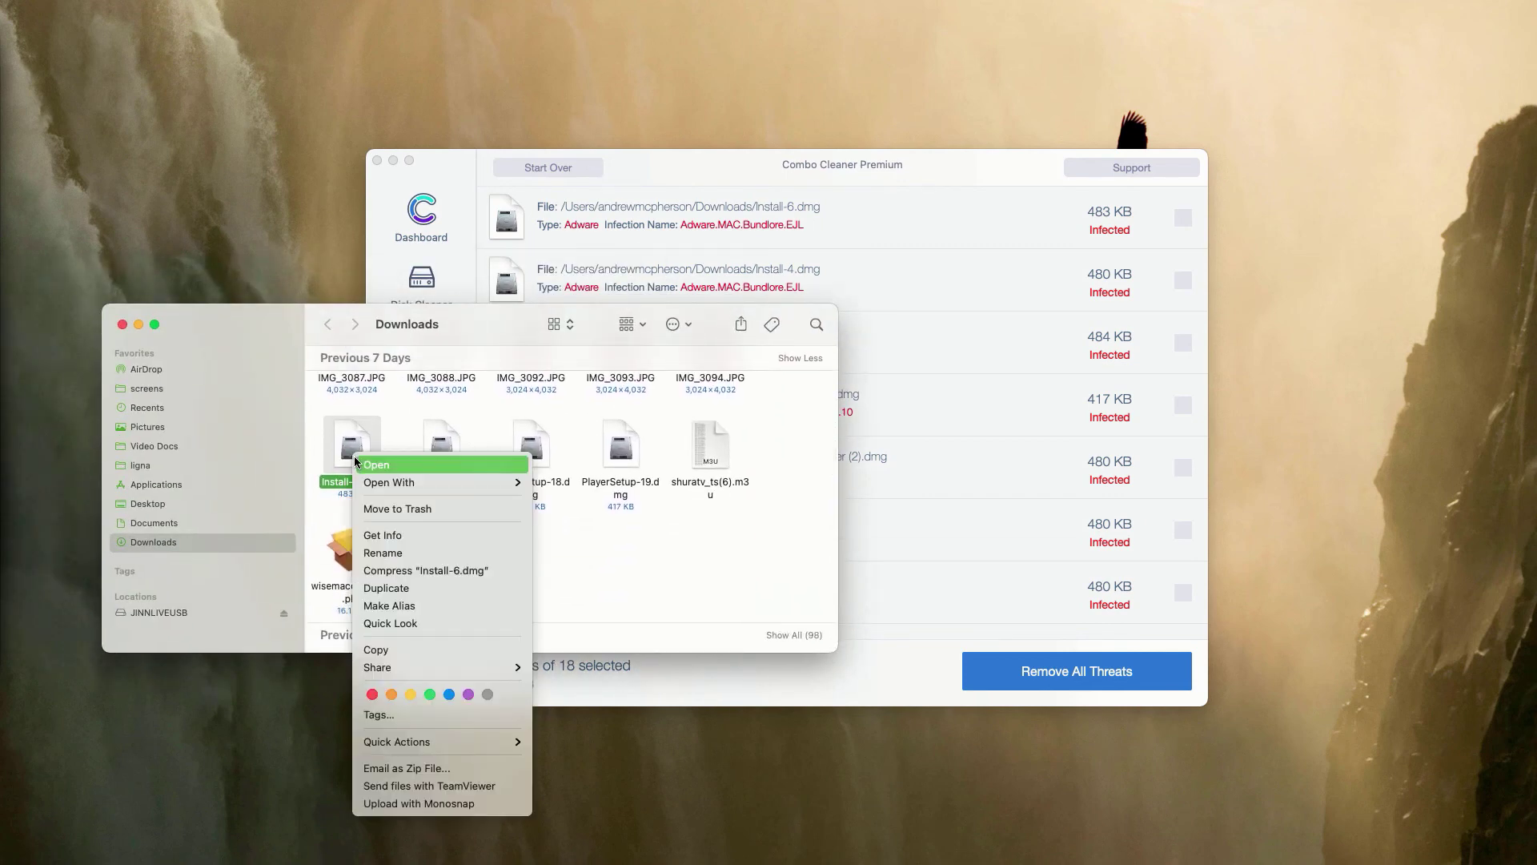
click(391, 513)
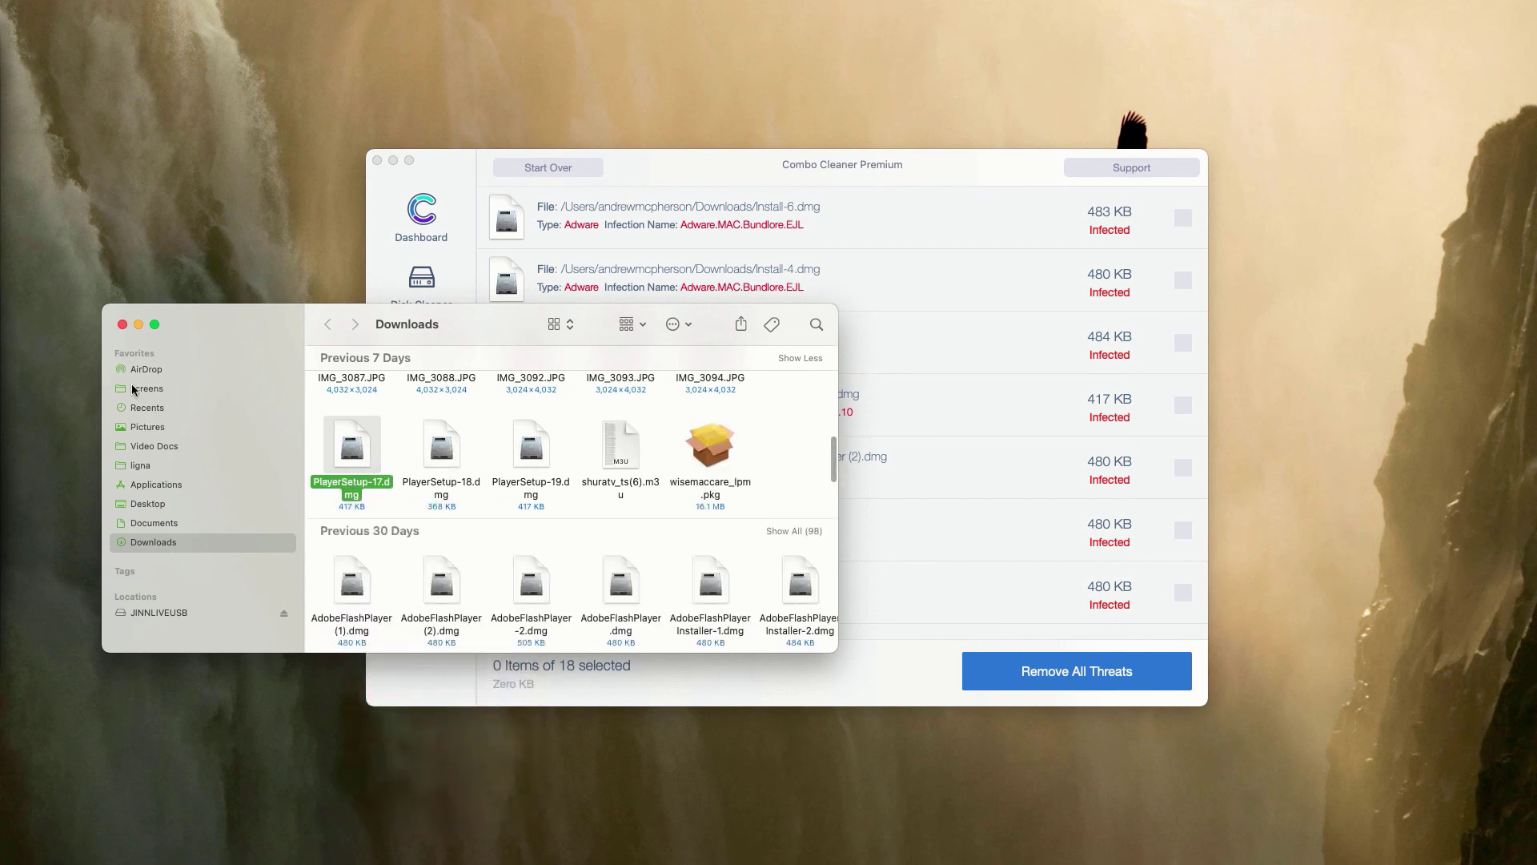
click(122, 325)
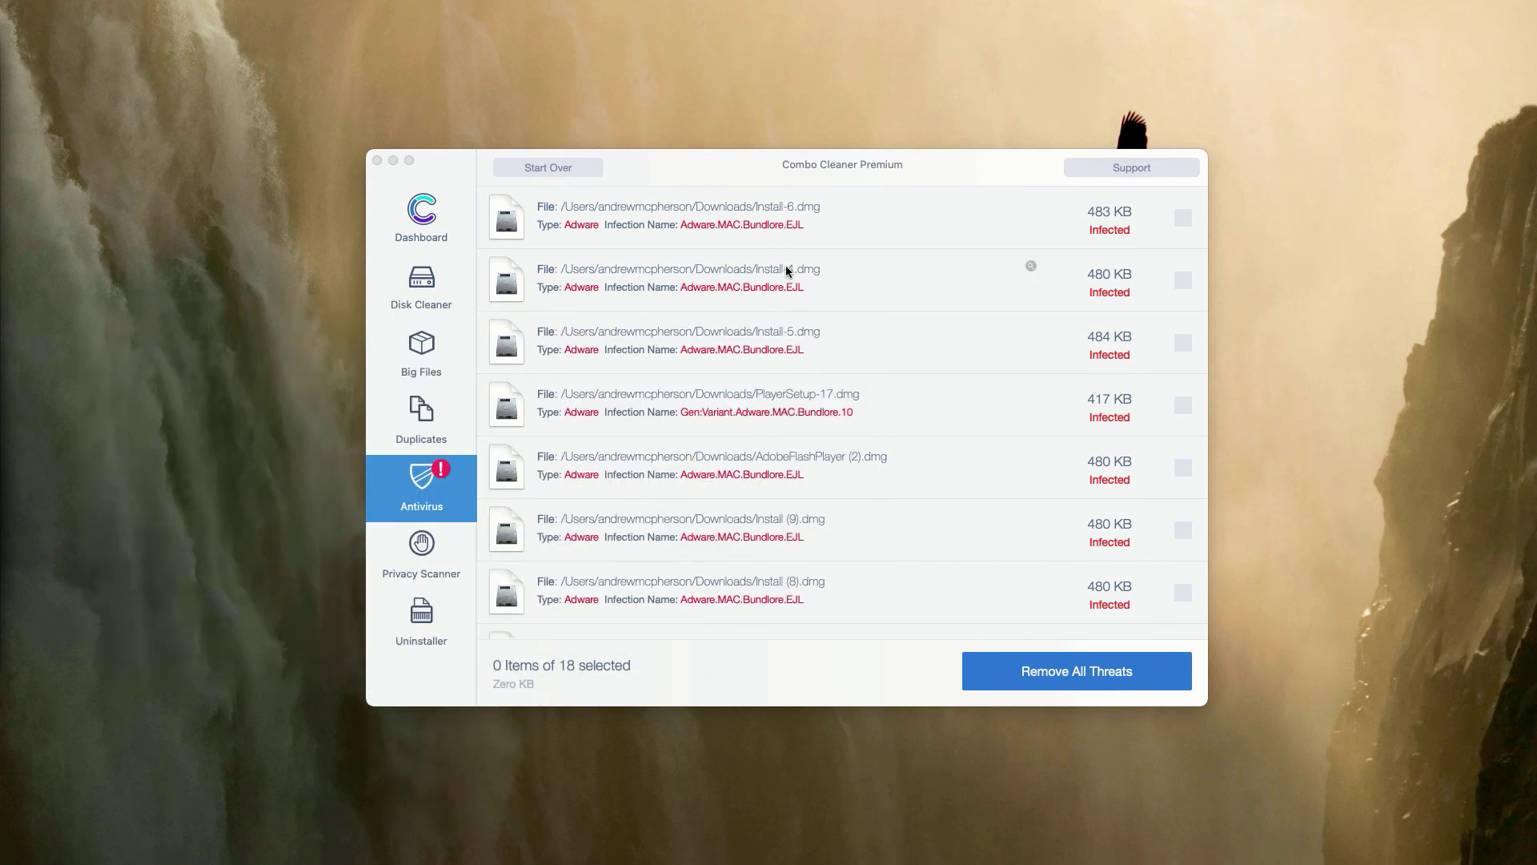
scroll(783, 325, down, 3)
scroll(776, 363, down, 3)
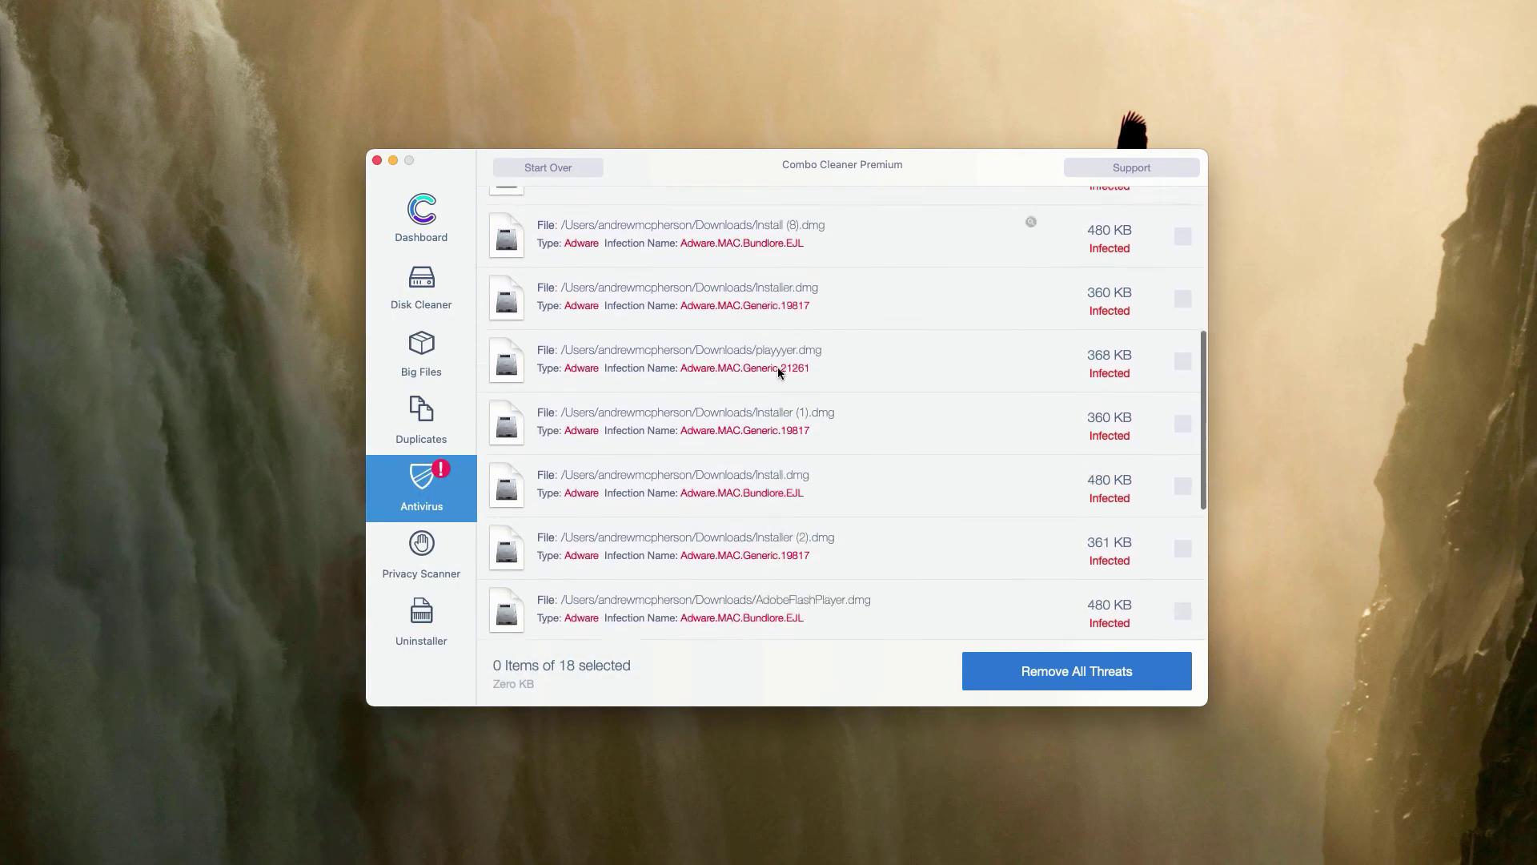
scroll(779, 370, up, 2)
scroll(778, 369, up, 2)
scroll(792, 373, up, 2)
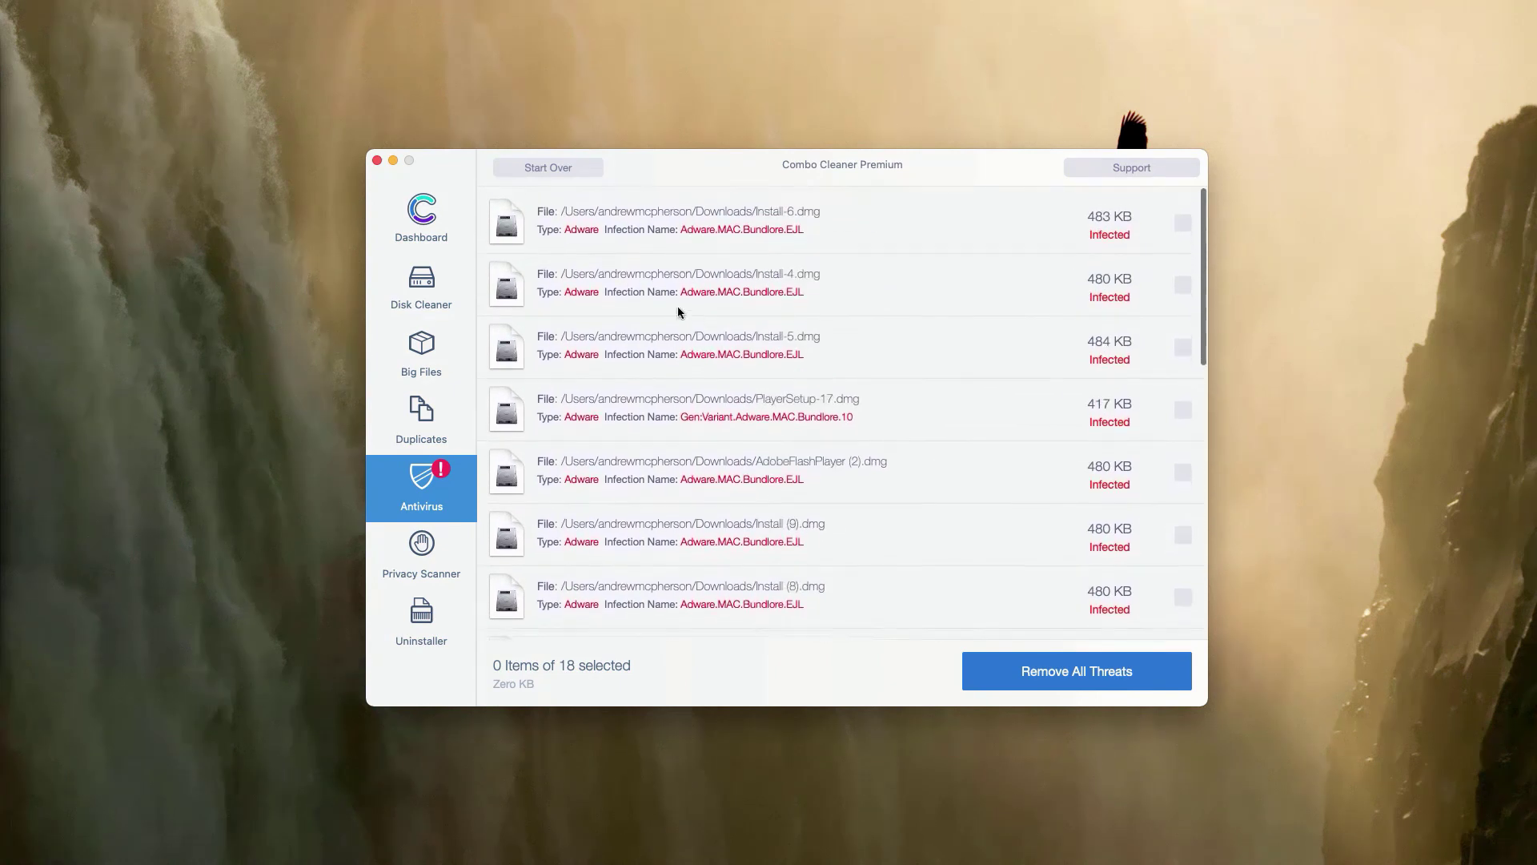